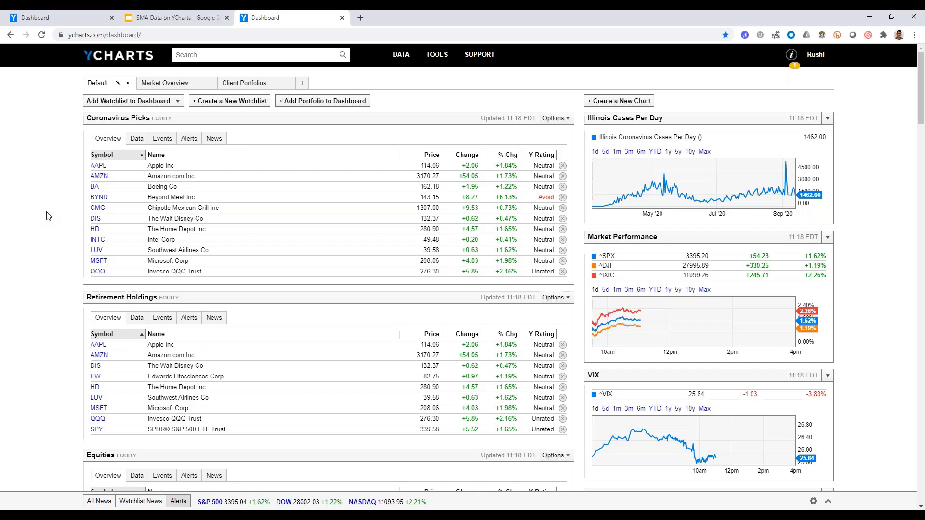
Start a new fund watchlist and name it "sma funds".
{"action": "left_click", "coordinate": [252, 107]}
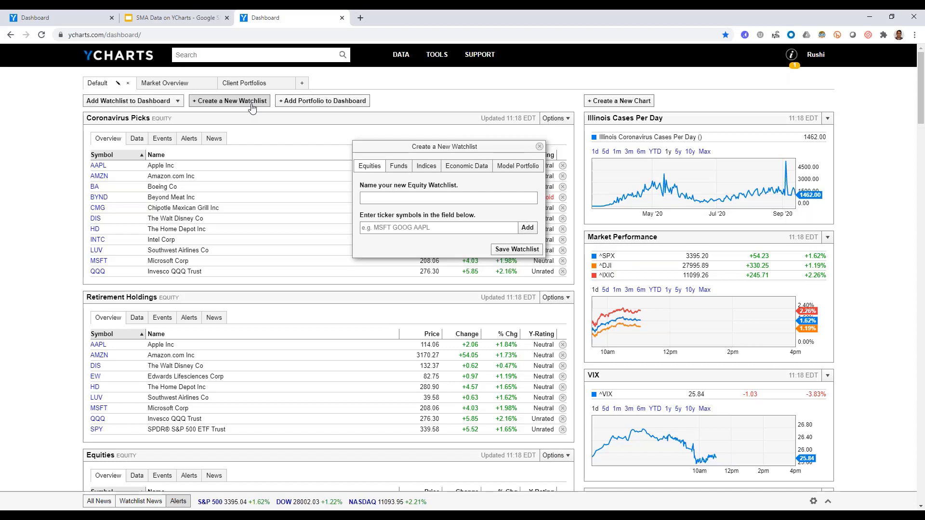
{"action": "left_click", "coordinate": [398, 166]}
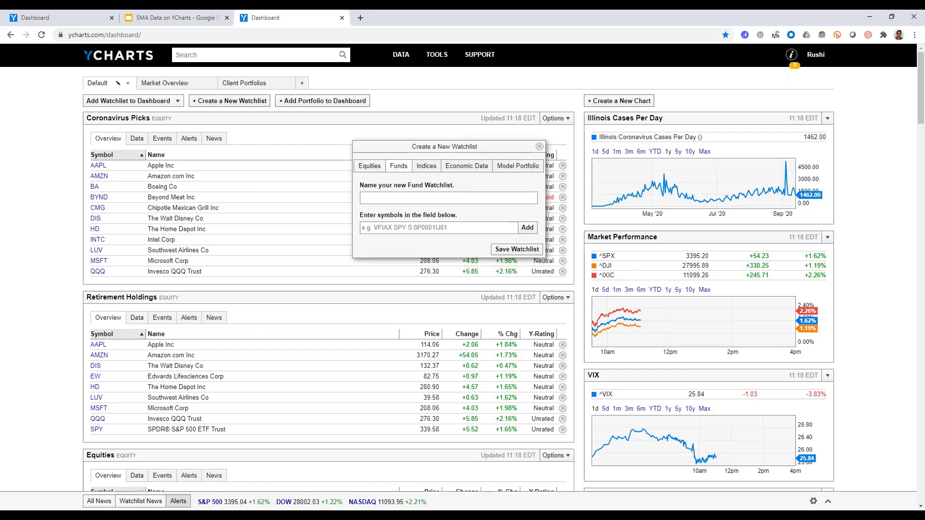
{"action": "left_click", "coordinate": [385, 198]}
{"action": "type", "text": "sma funds"}
{"action": "key", "text": "Tab"}
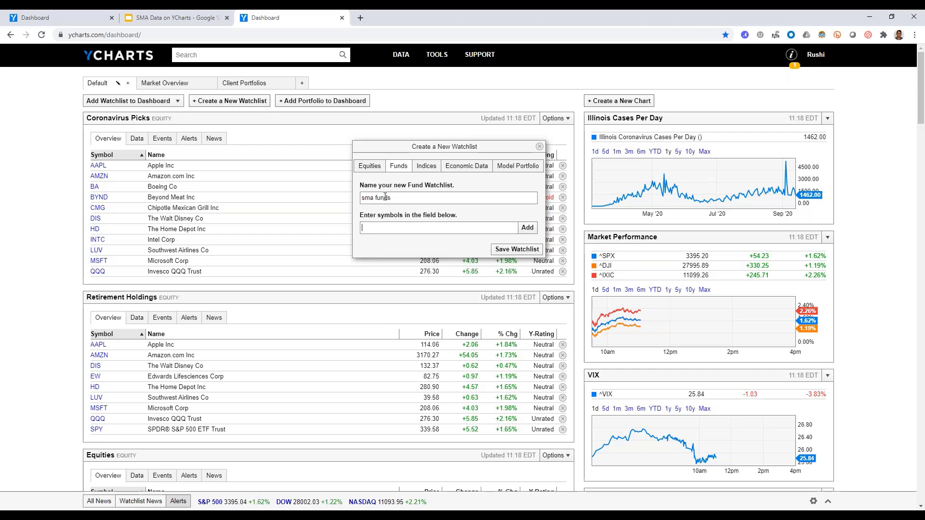
Add the separate accounts Ziegler Cap MVP Small Cap Core and Ziegler Cap Large Cap Core to the watchlist and save it.
{"action": "type", "text": "small"}
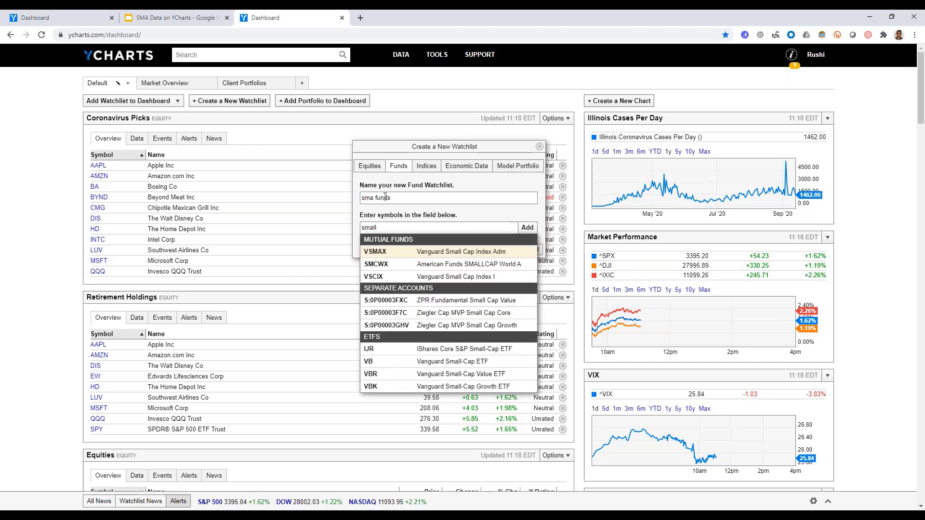
{"action": "left_click", "coordinate": [448, 313]}
{"action": "left_click", "coordinate": [427, 228]}
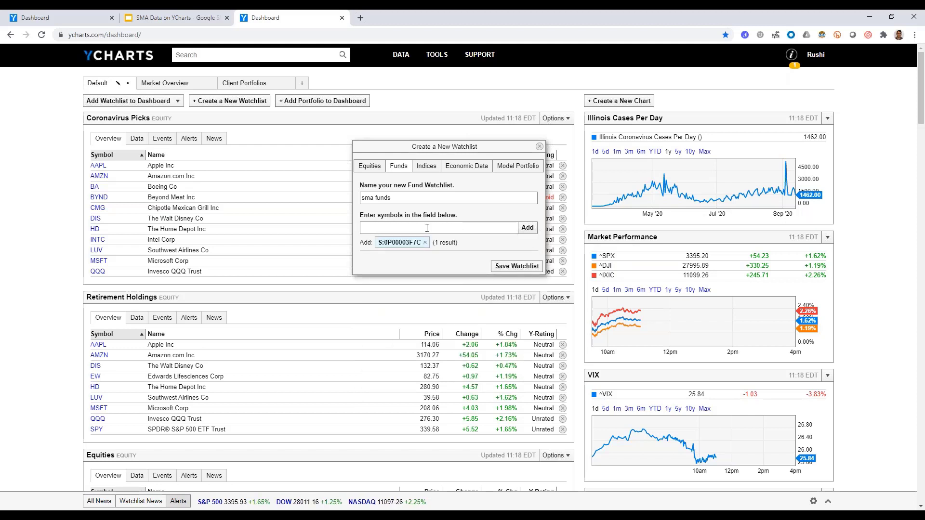
{"action": "type", "text": "large cap"}
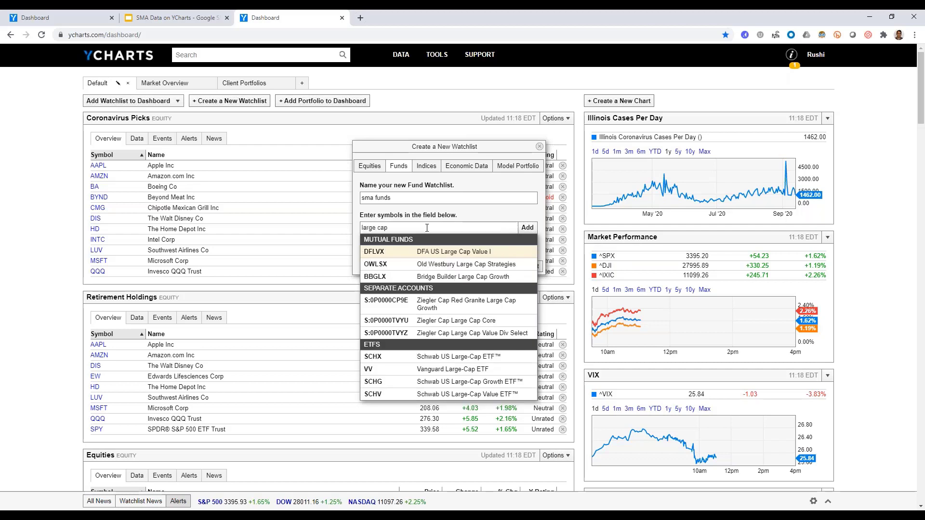
{"action": "left_click", "coordinate": [433, 320]}
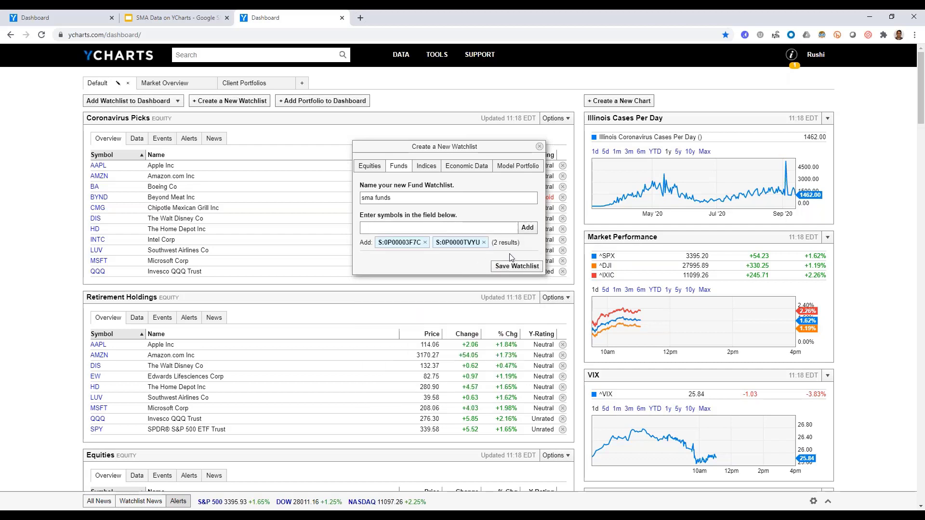
{"action": "left_click", "coordinate": [516, 267]}
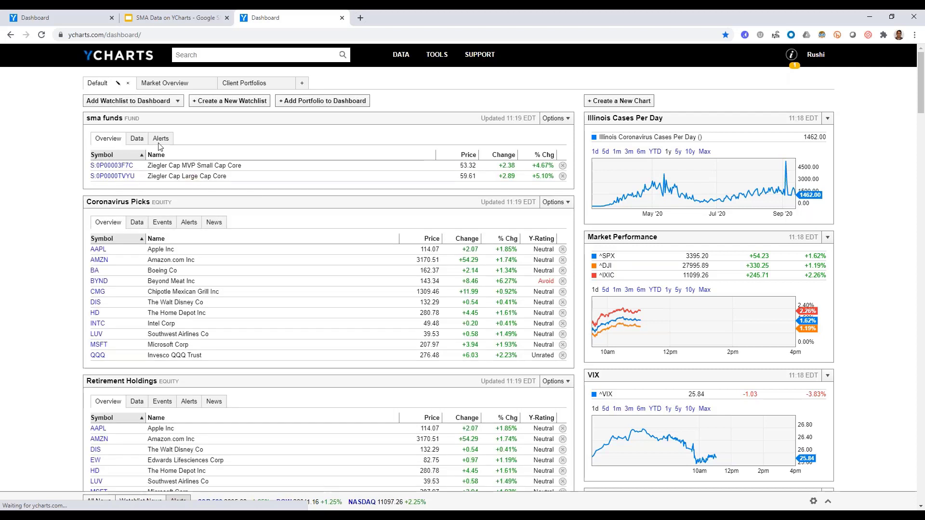
Check the data view of the sma funds watchlist and open the Ziegler Cap MVP Small Cap Core page.
{"action": "left_click", "coordinate": [138, 140]}
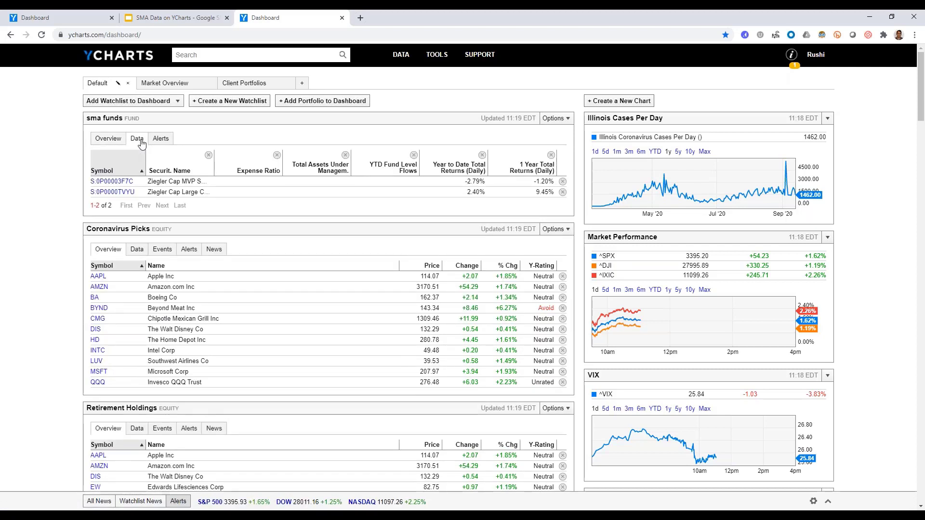
{"action": "left_click", "coordinate": [106, 140]}
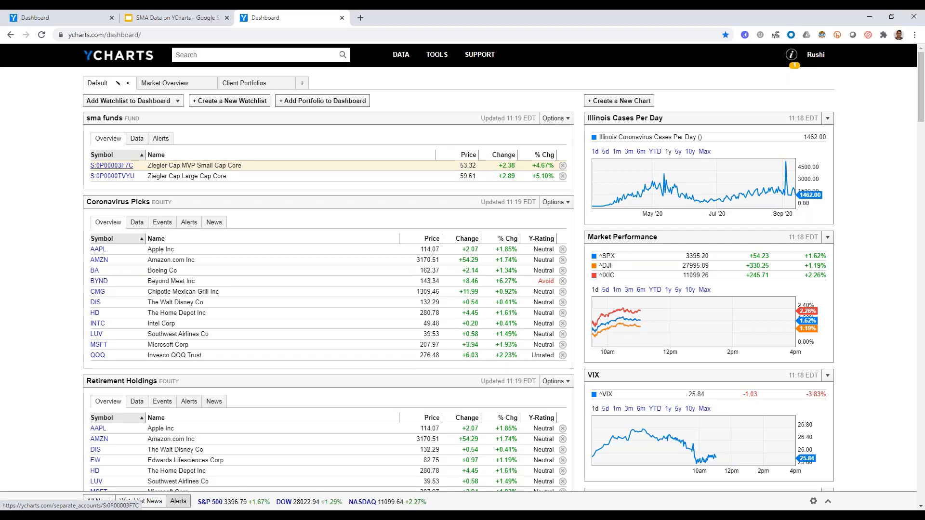
{"action": "left_click", "coordinate": [111, 165]}
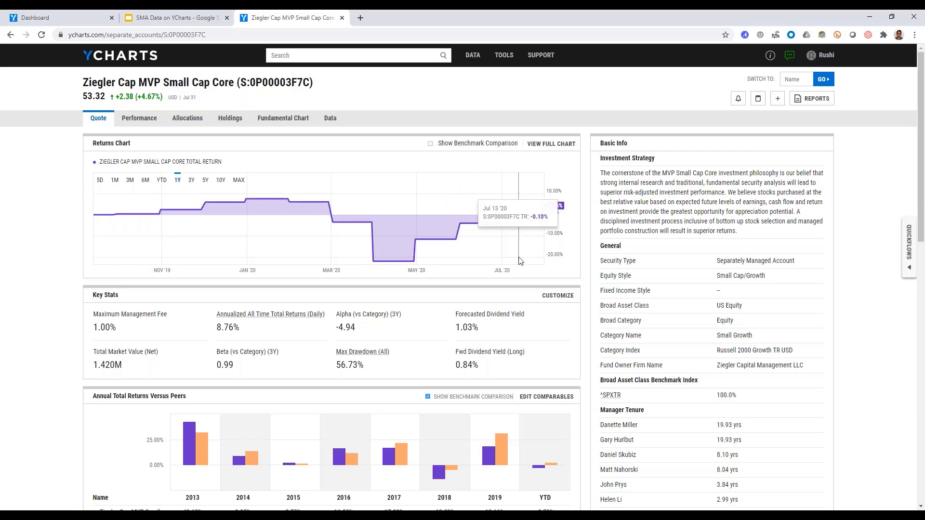
Review the account's quote page, covering key stats, returns versus peers, asset allocation, top holdings, fundamentals, risk and fees.
{"action": "scroll", "coordinate": [520, 261], "scroll_direction": "down", "scroll_amount": 2}
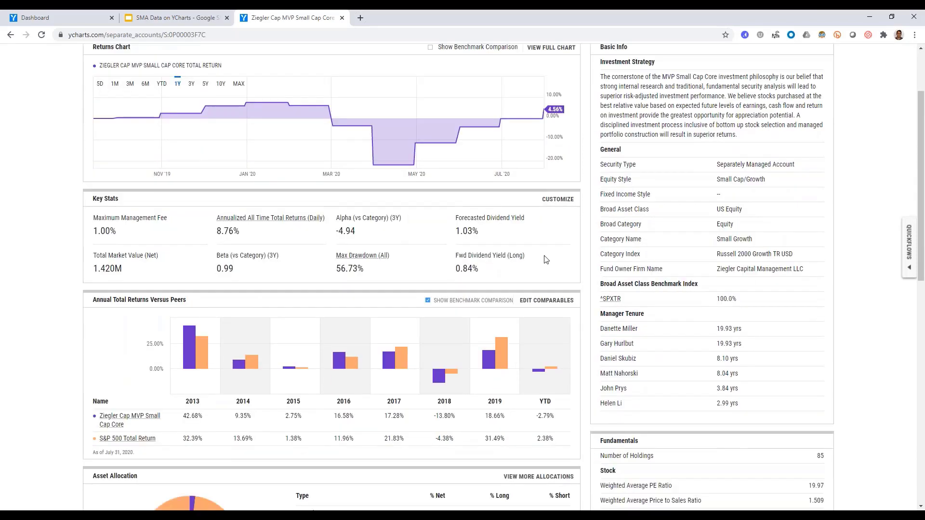
{"action": "scroll", "coordinate": [664, 324], "scroll_direction": "down", "scroll_amount": 5}
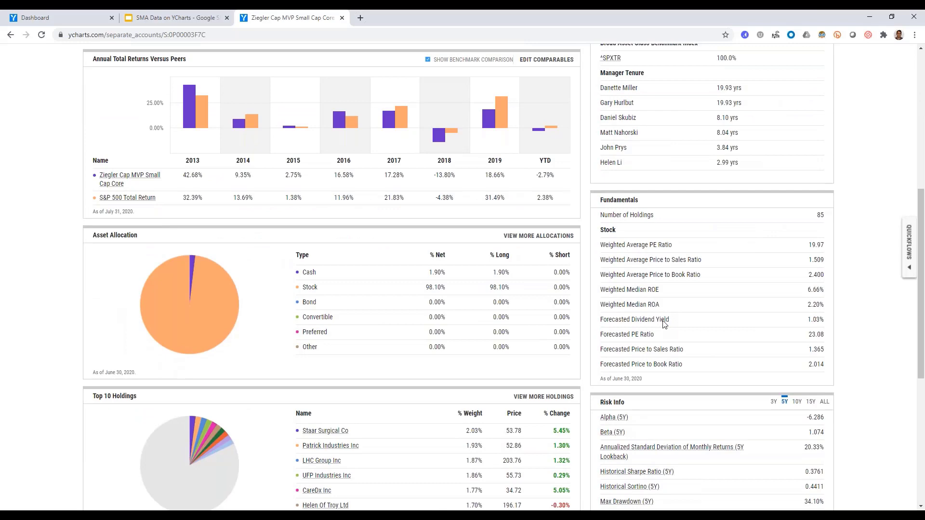
{"action": "scroll", "coordinate": [663, 324], "scroll_direction": "down", "scroll_amount": 4}
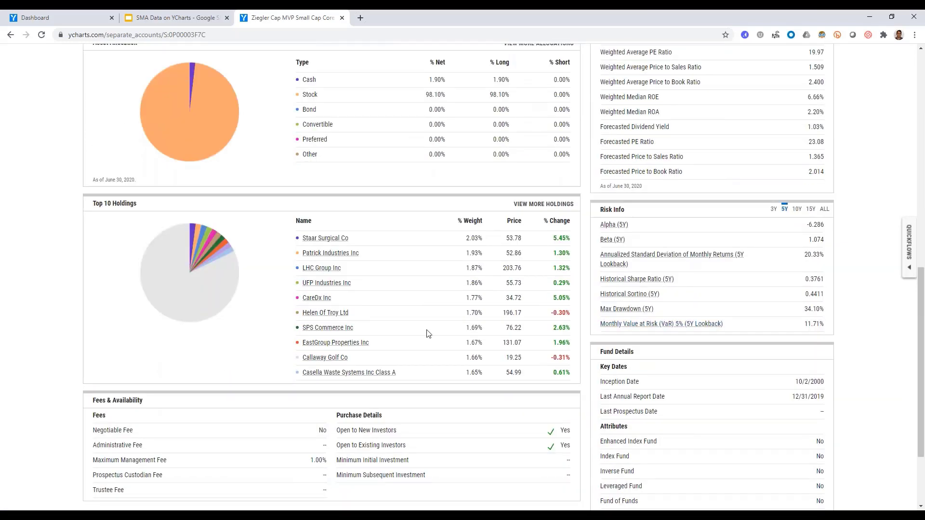
{"action": "scroll", "coordinate": [426, 333], "scroll_direction": "down", "scroll_amount": 2}
{"action": "scroll", "coordinate": [427, 332], "scroll_direction": "up", "scroll_amount": 8}
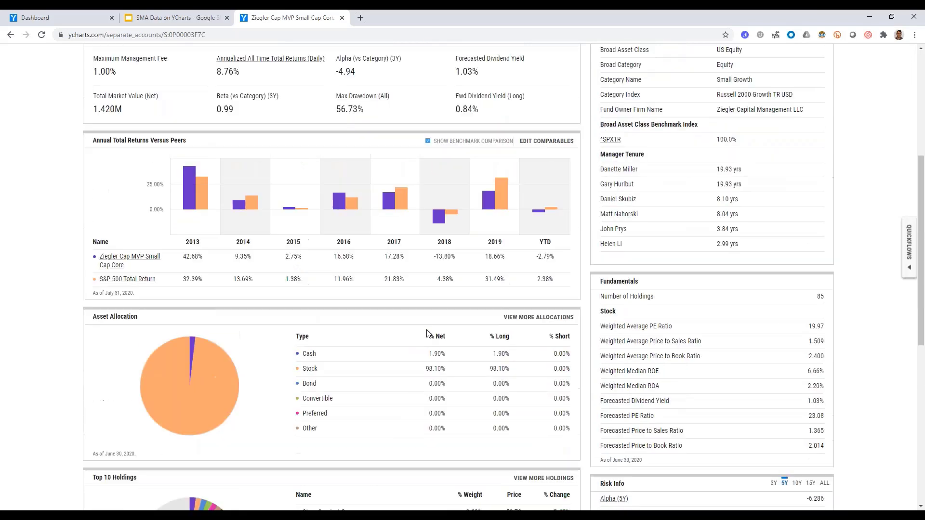
{"action": "scroll", "coordinate": [427, 335], "scroll_direction": "up", "scroll_amount": 4}
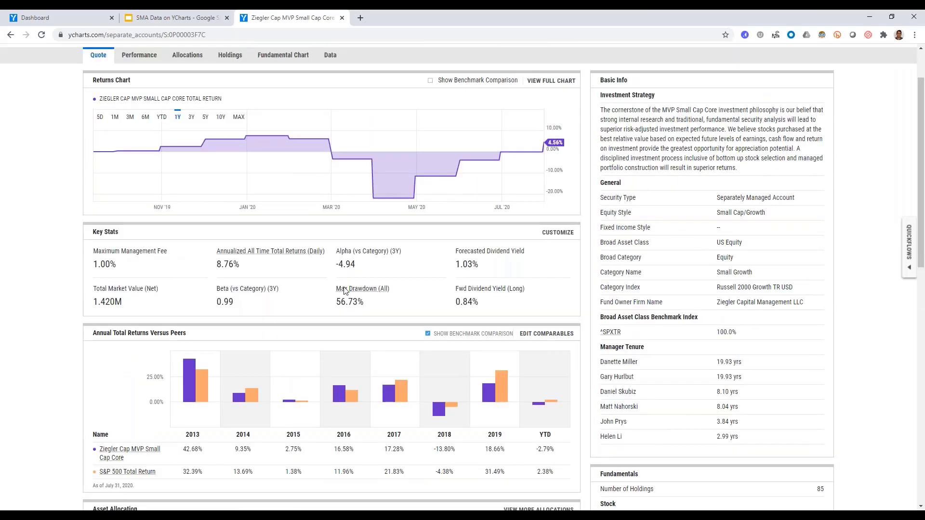
Replace the Max Drawdown (All) key stat with Minimum Initial Investment and make it the first of the key stats.
{"action": "left_click", "coordinate": [556, 233]}
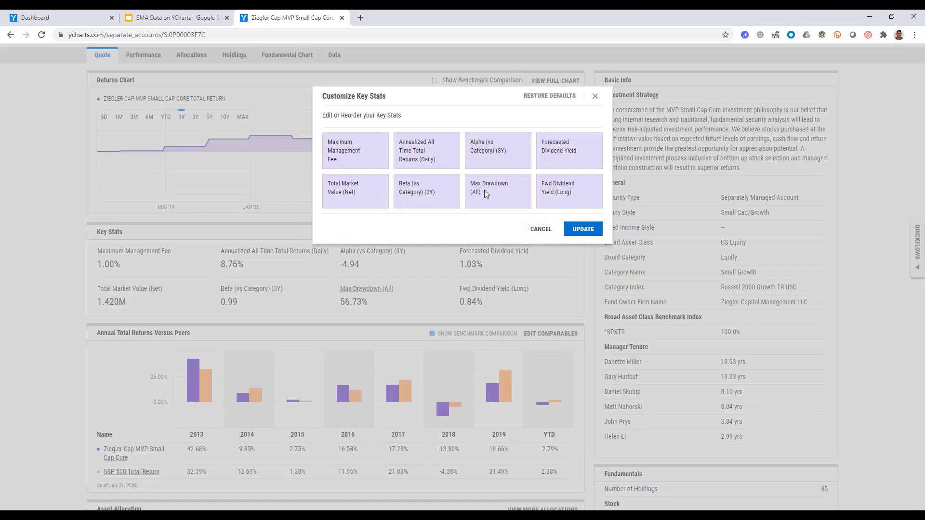
{"action": "mouse_move", "coordinate": [481, 188]}
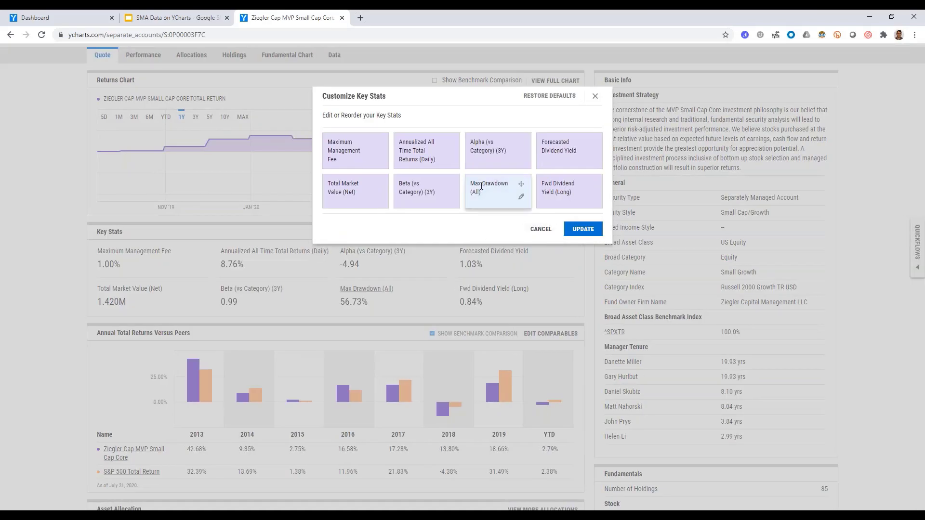
{"action": "left_click", "coordinate": [524, 199]}
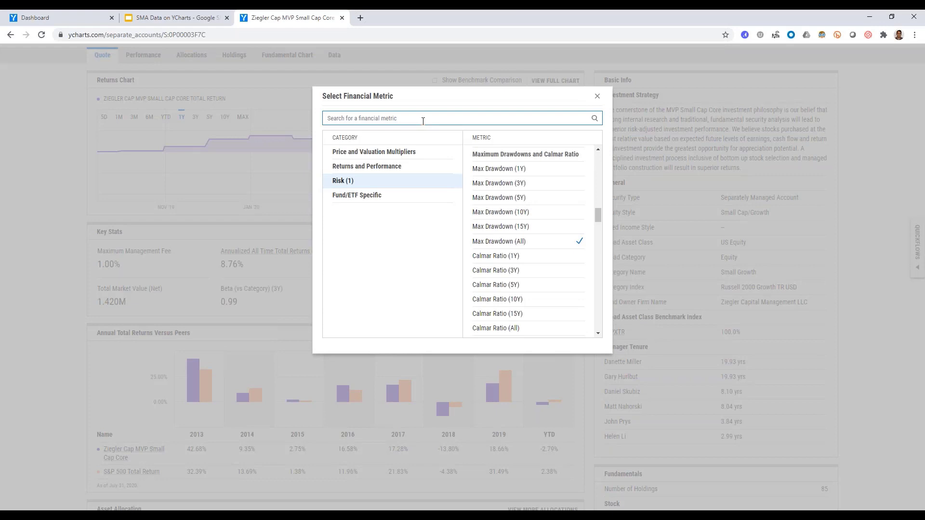
{"action": "type", "text": "init"}
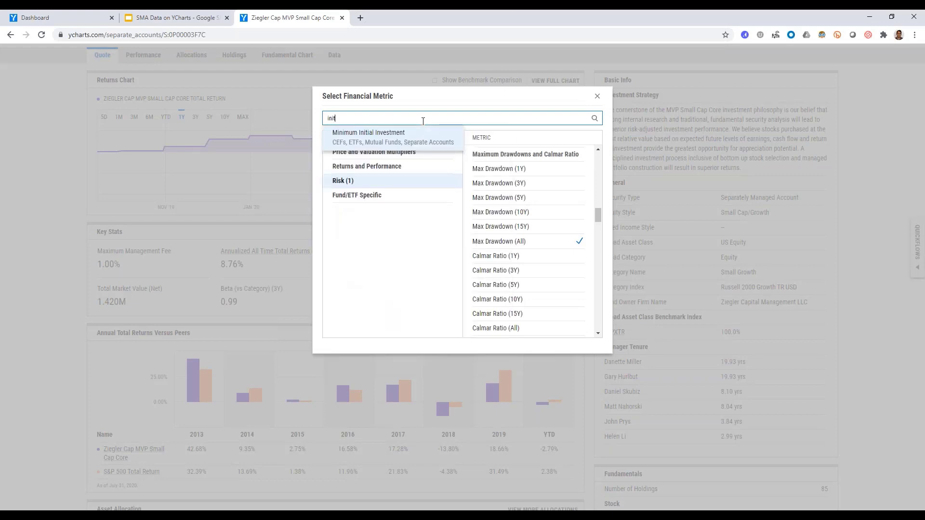
{"action": "key", "text": "Return"}
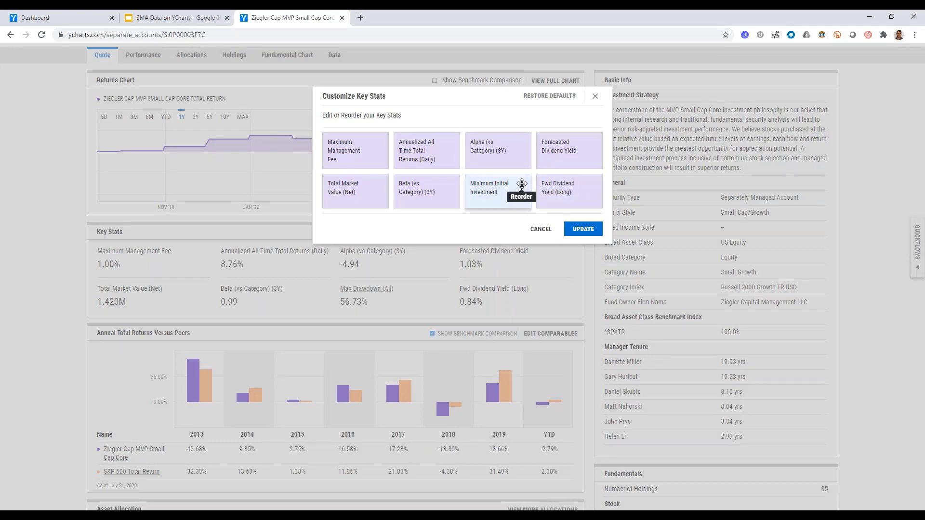
{"action": "left_click_drag", "start_coordinate": [521, 183], "coordinate": [362, 140]}
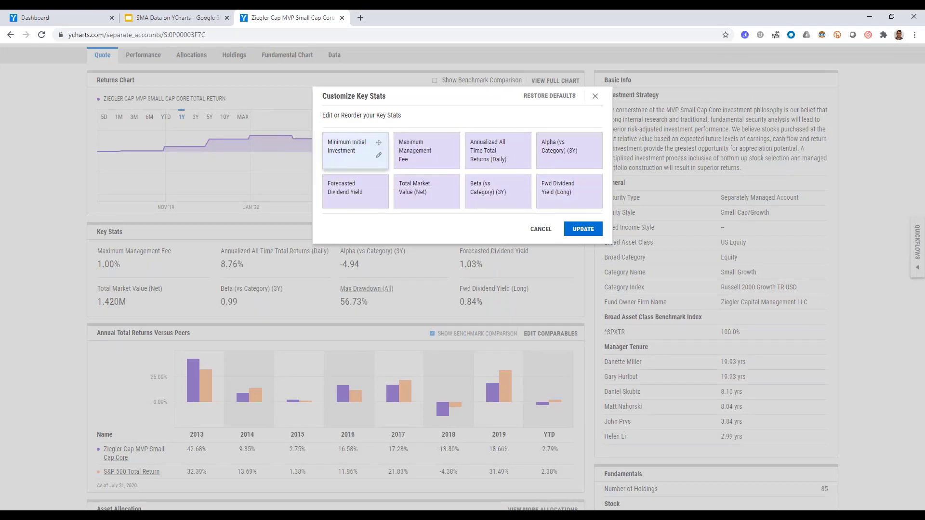
{"action": "left_click", "coordinate": [584, 229]}
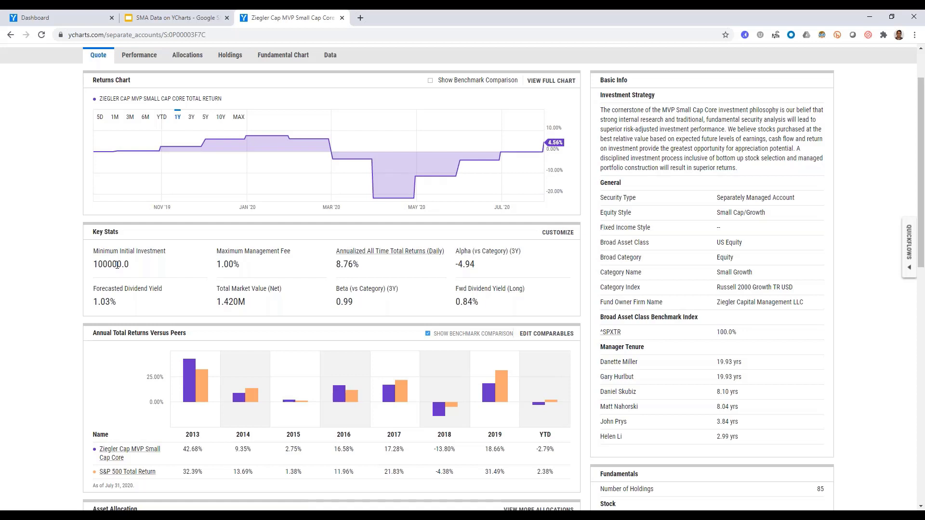
Examine the account's performance data, including cumulative, annual and periodic total returns versus peers.
{"action": "scroll", "coordinate": [117, 264], "scroll_direction": "up", "scroll_amount": 3}
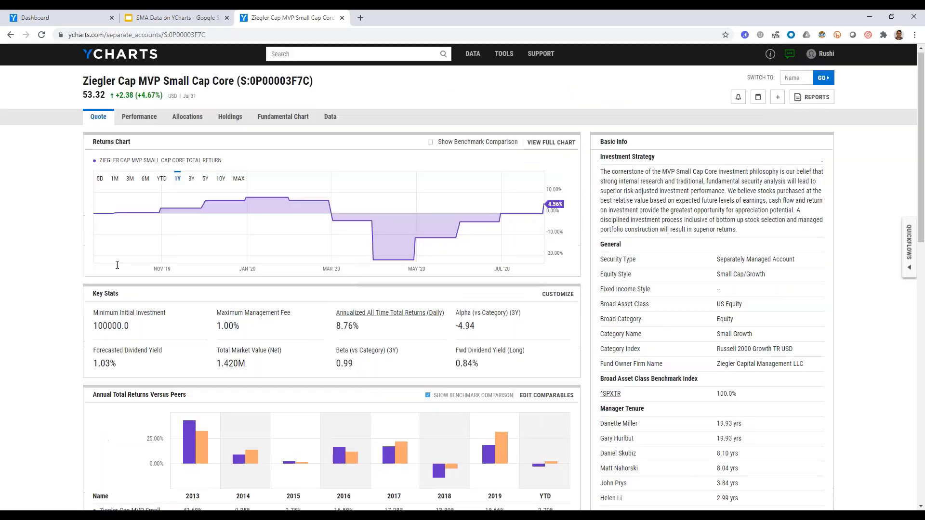
{"action": "left_click", "coordinate": [141, 121]}
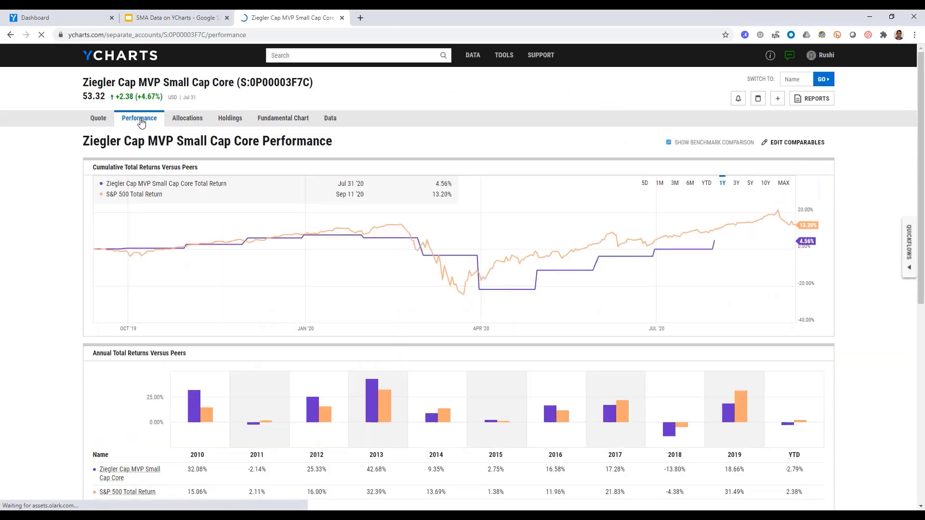
{"action": "left_click", "coordinate": [98, 120]}
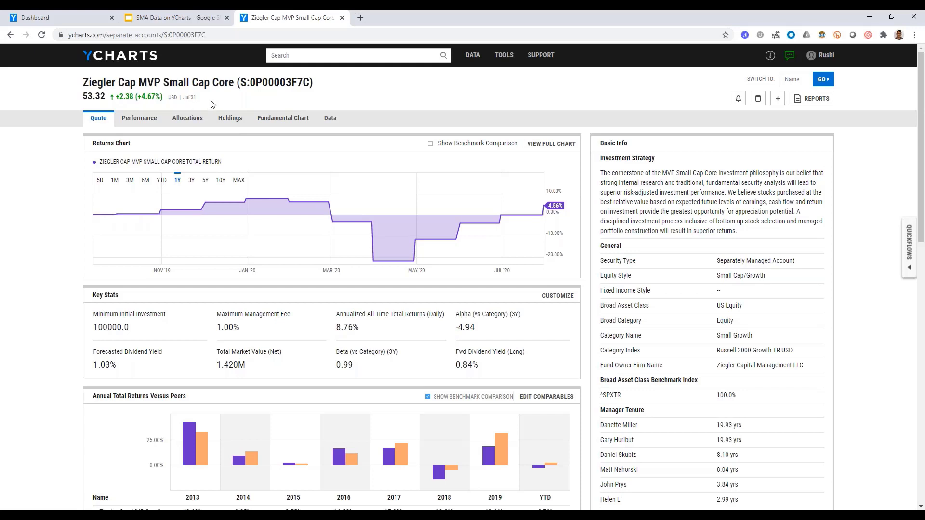
{"action": "left_click", "coordinate": [143, 118]}
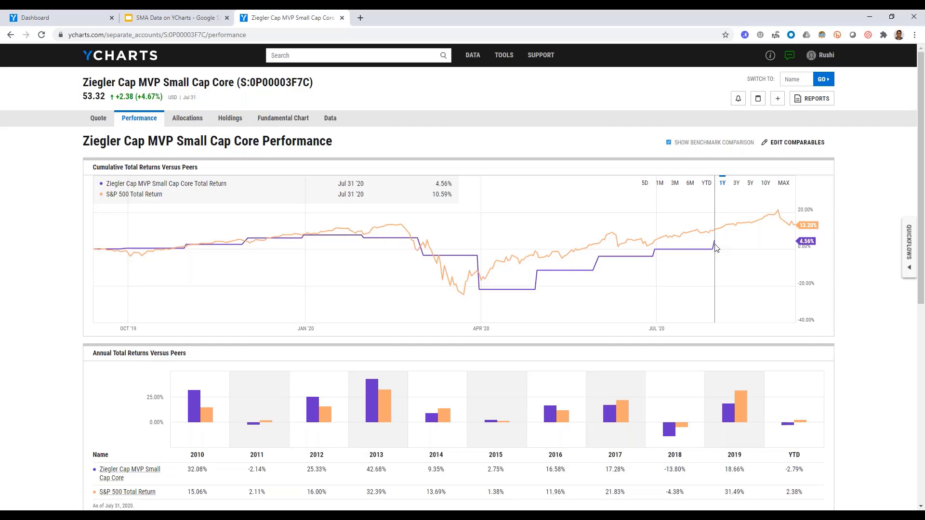
{"action": "scroll", "coordinate": [716, 248], "scroll_direction": "down", "scroll_amount": 2}
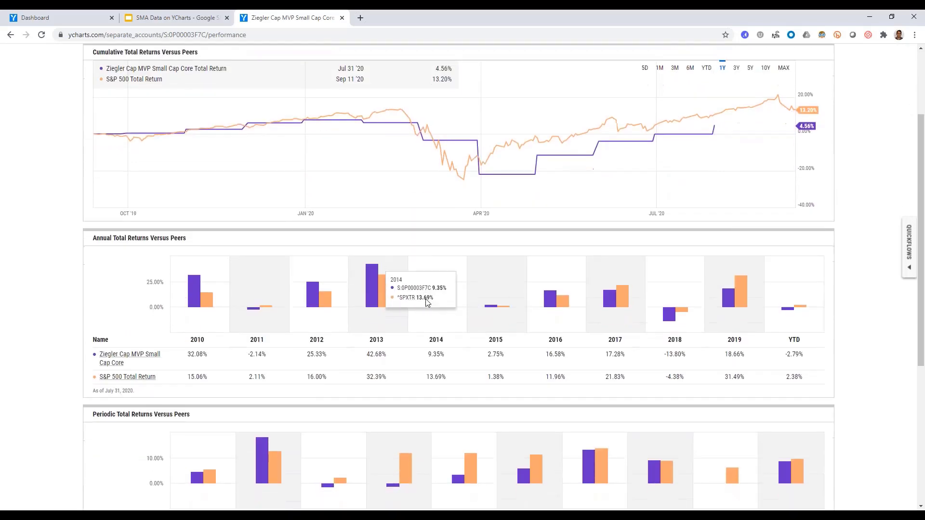
{"action": "scroll", "coordinate": [426, 299], "scroll_direction": "down", "scroll_amount": 4}
{"action": "scroll", "coordinate": [426, 302], "scroll_direction": "down", "scroll_amount": 2}
{"action": "scroll", "coordinate": [426, 303], "scroll_direction": "up", "scroll_amount": 8}
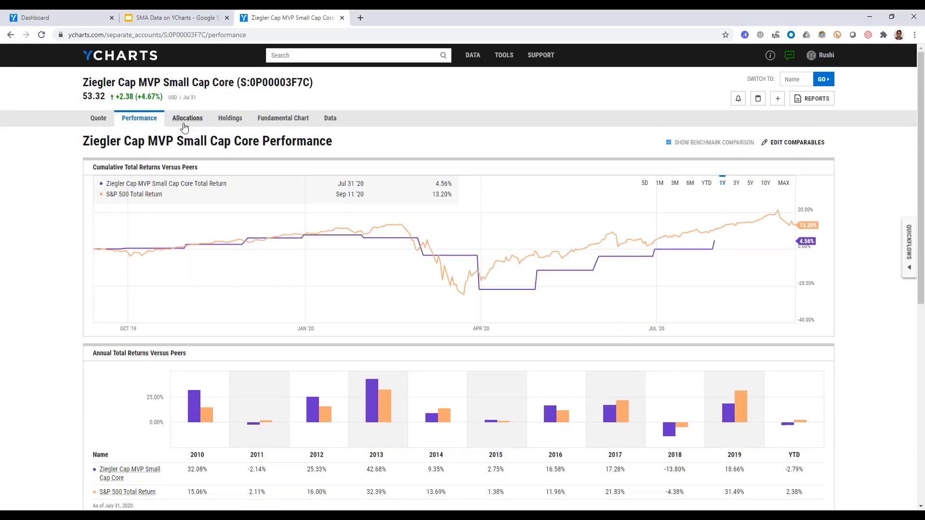
Examine the account's asset allocation, region exposure, market capitalization, stock style and stock sector exposure.
{"action": "left_click", "coordinate": [185, 126]}
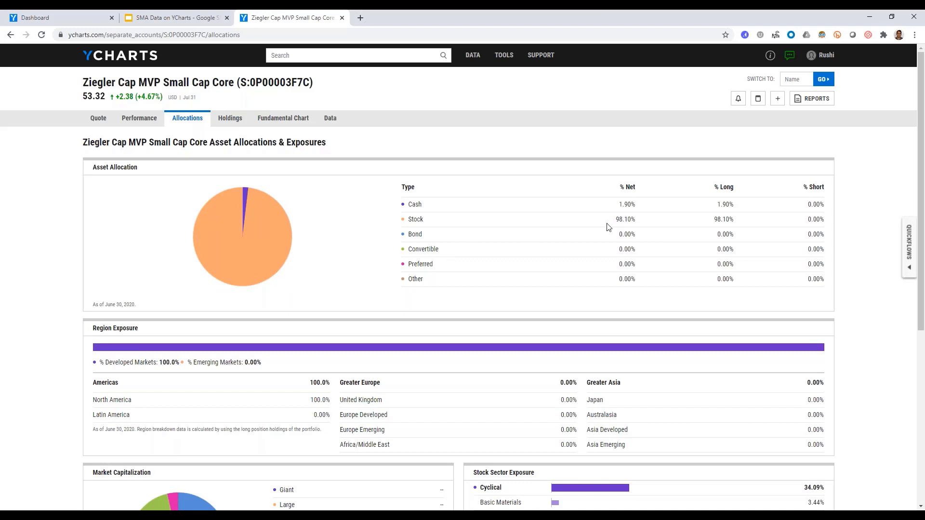
{"action": "scroll", "coordinate": [607, 226], "scroll_direction": "down", "scroll_amount": 6}
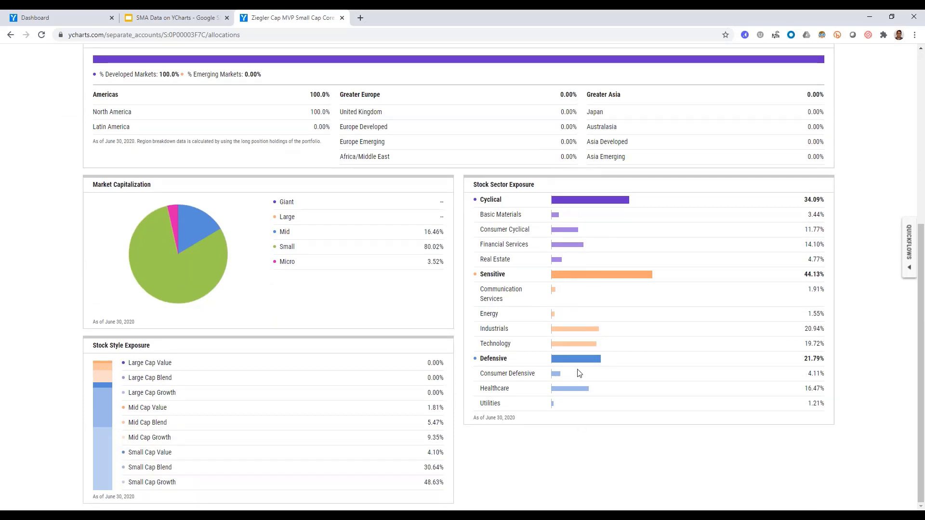
{"action": "left_click_drag", "start_coordinate": [425, 249], "coordinate": [434, 250]}
{"action": "left_click", "coordinate": [435, 251]}
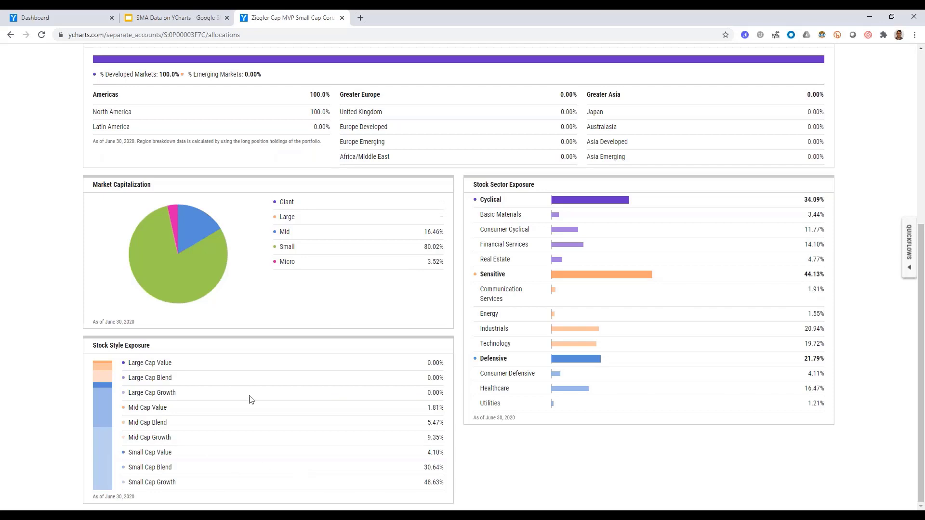
{"action": "scroll", "coordinate": [250, 399], "scroll_direction": "up", "scroll_amount": 6}
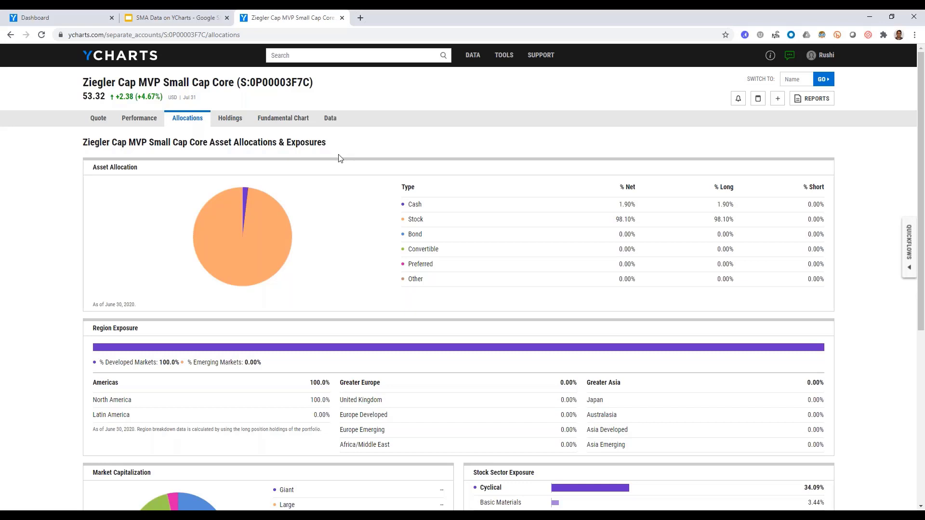
Open the Fund Screener and intersect the fund universe with the Separately Managed Account type.
{"action": "mouse_move", "coordinate": [495, 63]}
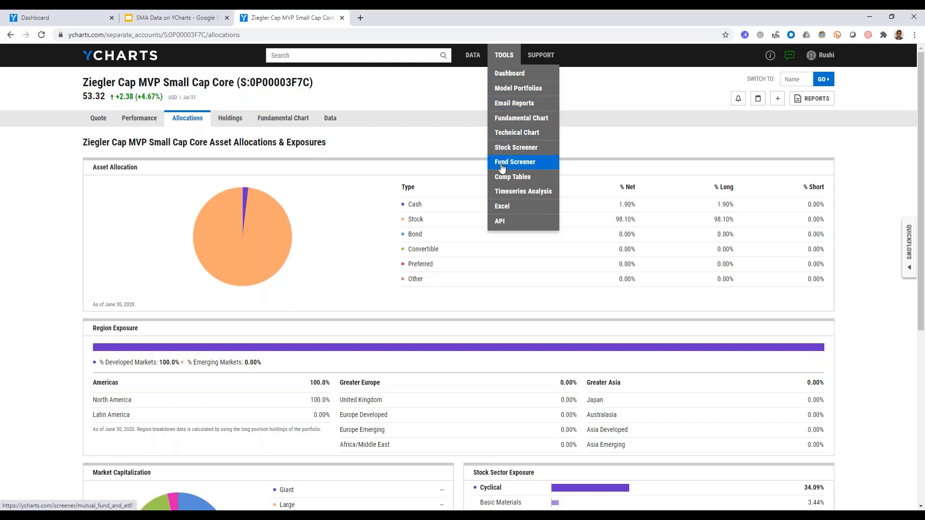
{"action": "left_click", "coordinate": [503, 163]}
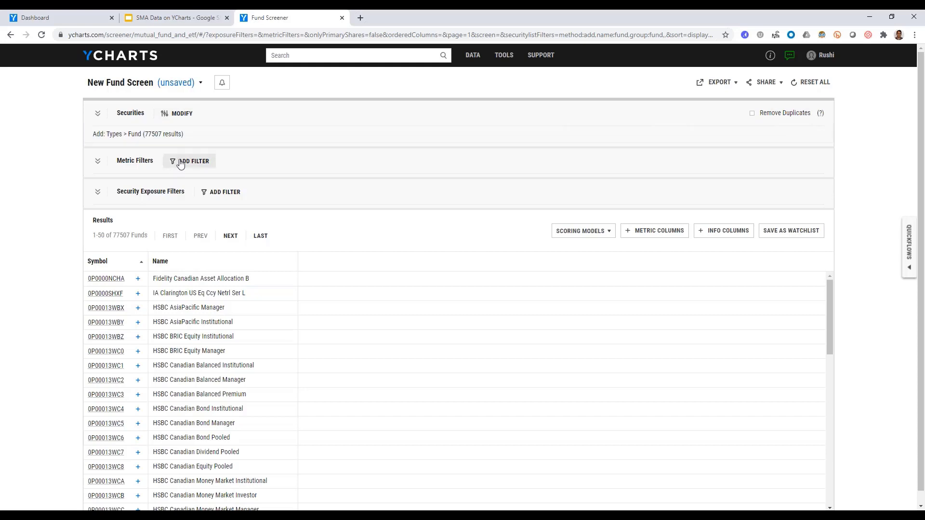
{"action": "left_click", "coordinate": [182, 115]}
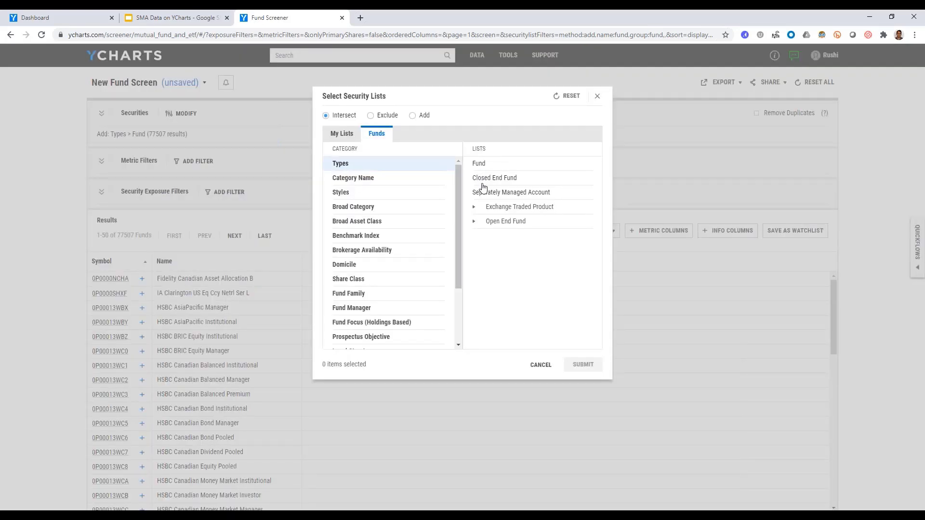
{"action": "left_click", "coordinate": [482, 193]}
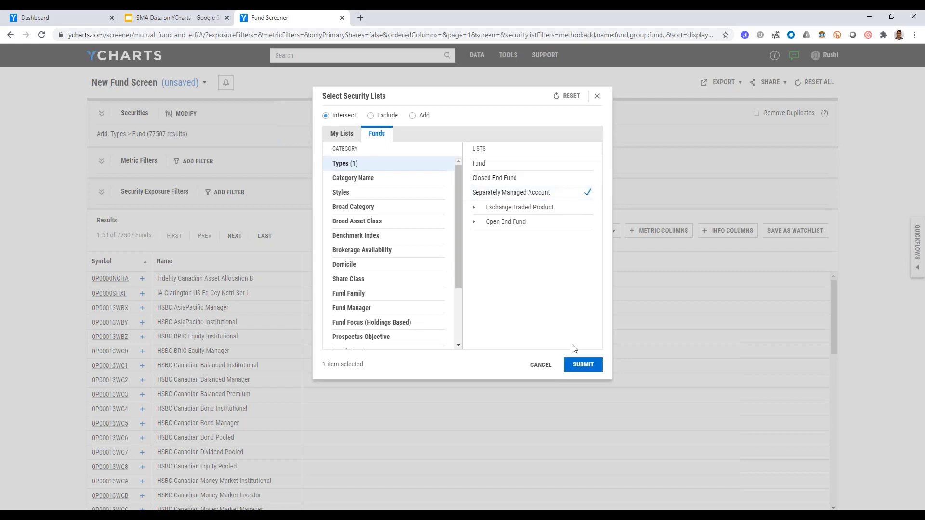
{"action": "left_click", "coordinate": [583, 364]}
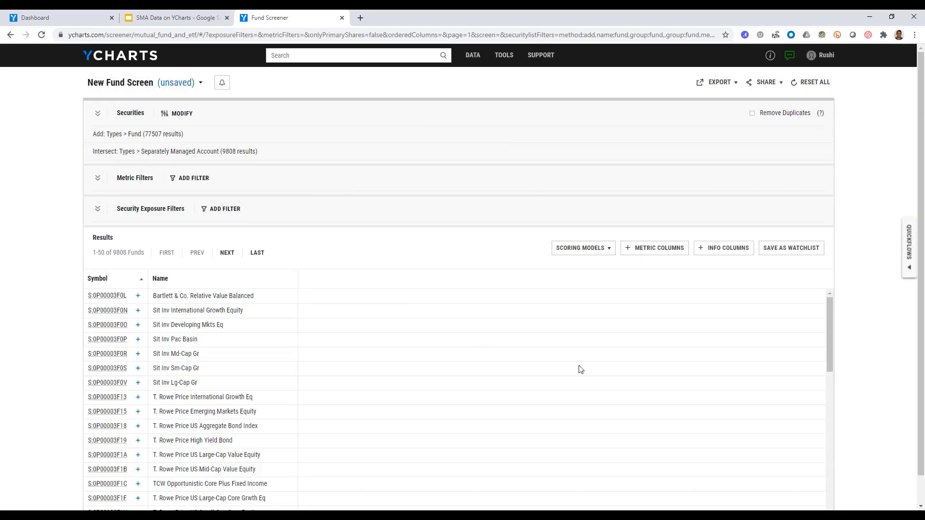
{"action": "left_click_drag", "start_coordinate": [112, 253], "coordinate": [126, 254]}
{"action": "left_click", "coordinate": [126, 255]}
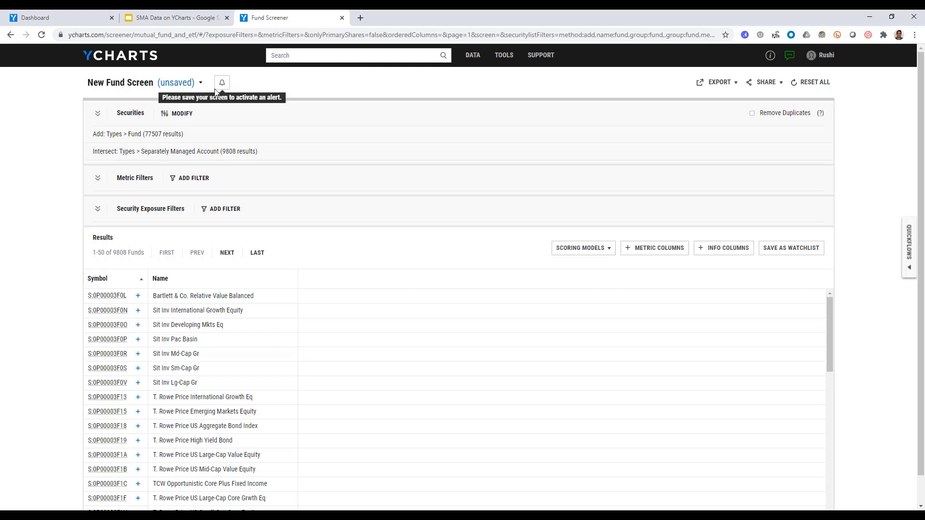
Narrow the screen's securities further by intersecting with the Large Blend category from the US Fund Categories.
{"action": "left_click", "coordinate": [177, 115]}
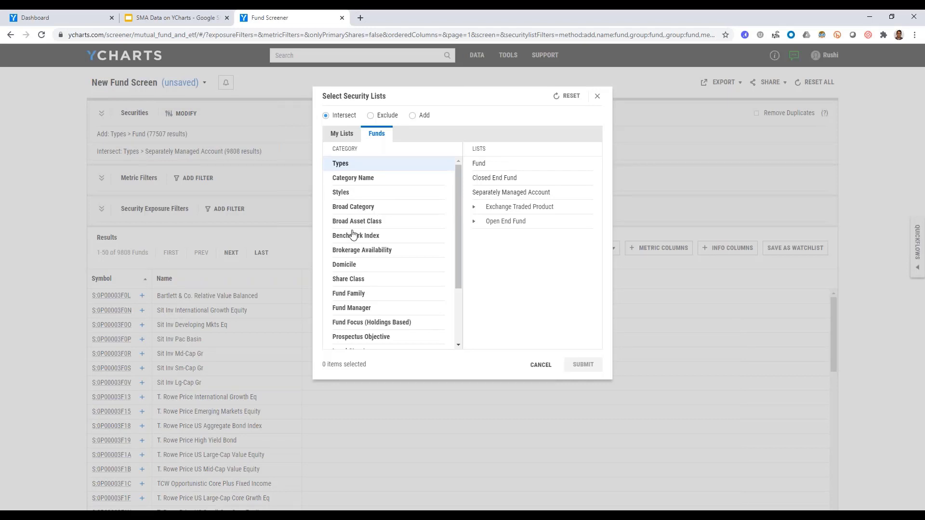
{"action": "left_click", "coordinate": [352, 184]}
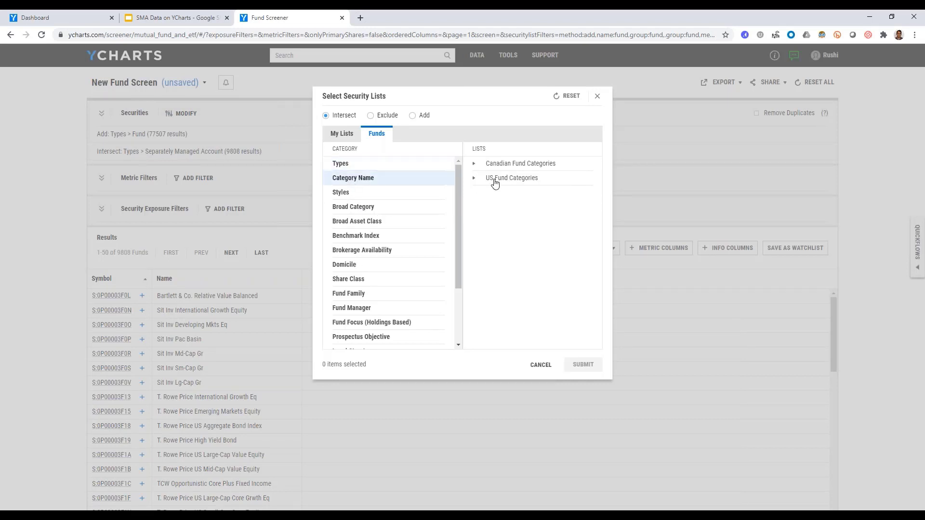
{"action": "left_click", "coordinate": [494, 180]}
{"action": "scroll", "coordinate": [498, 207], "scroll_direction": "down", "scroll_amount": 8}
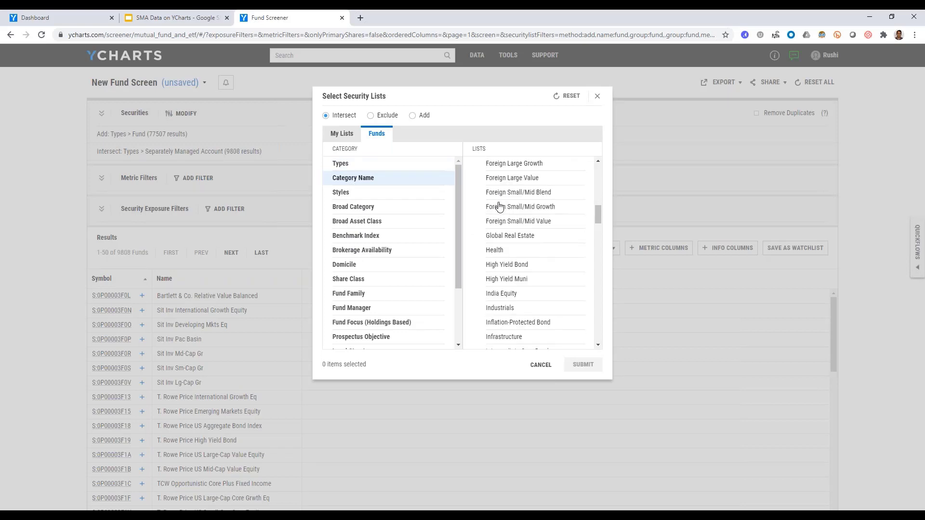
{"action": "scroll", "coordinate": [499, 206], "scroll_direction": "down", "scroll_amount": 3}
{"action": "left_click", "coordinate": [496, 260]}
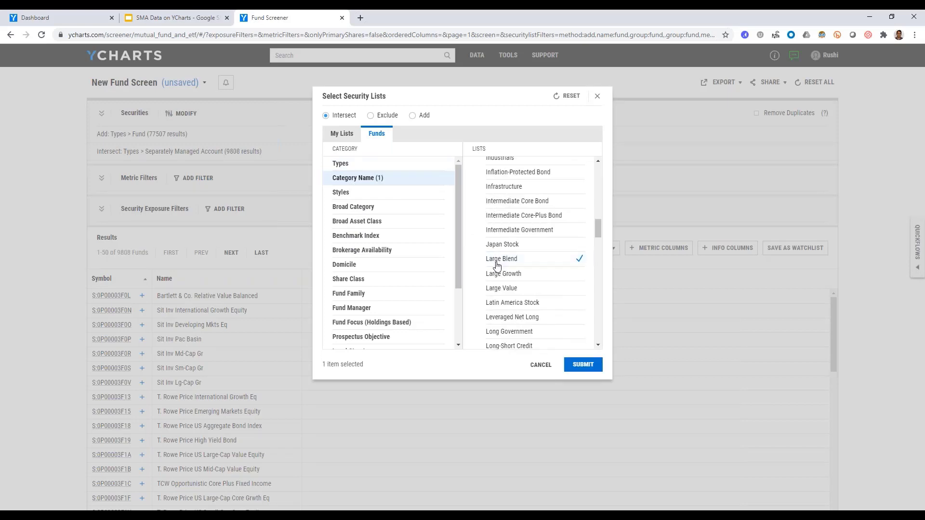
{"action": "left_click", "coordinate": [583, 364]}
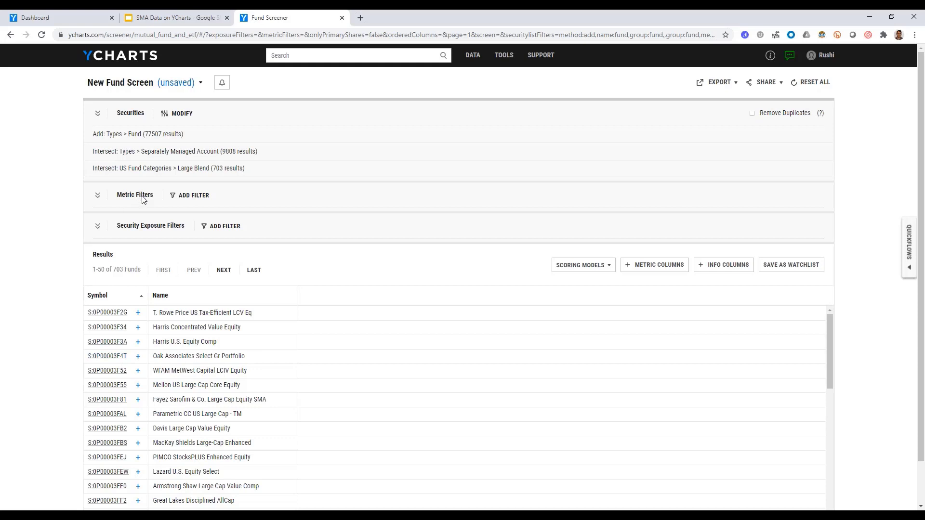
Create a range-based metric filter on Minimum Initial Investment.
{"action": "left_click", "coordinate": [190, 195]}
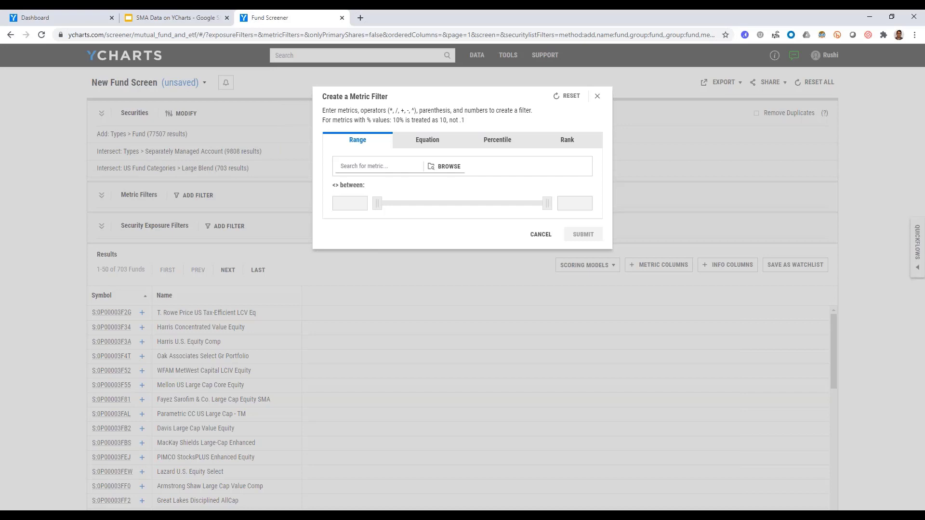
{"action": "left_click", "coordinate": [375, 170]}
{"action": "type", "text": "min"}
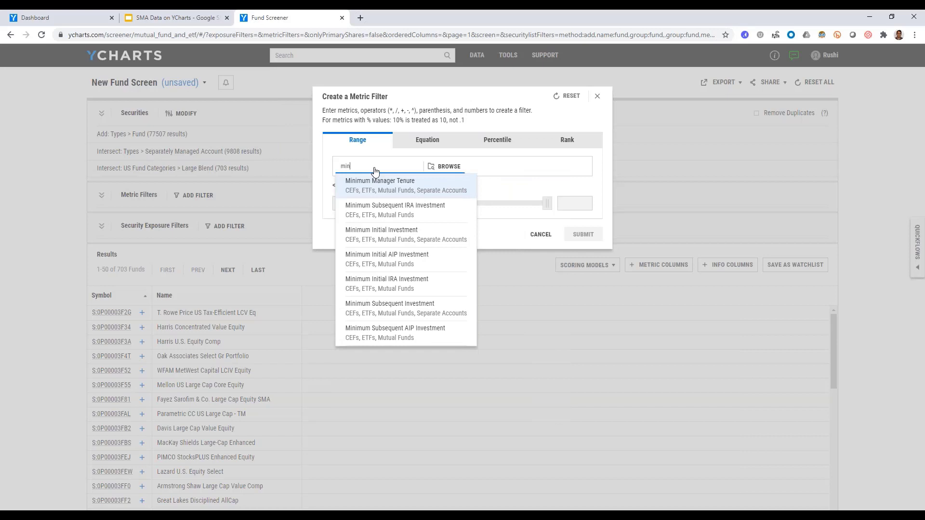
{"action": "key", "text": "Down"}
{"action": "key", "text": "Down"}
{"action": "key", "text": "Return"}
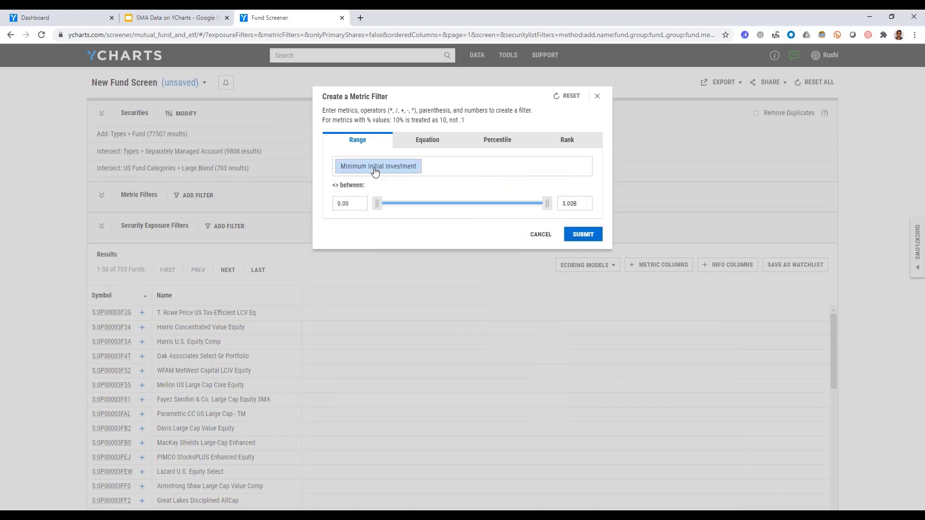
Limit Minimum Initial Investment to between 100000 and 1000000 and apply the filter to the screen.
{"action": "left_click", "coordinate": [360, 206]}
{"action": "key", "text": "BackSpace"}
{"action": "key", "text": "BackSpace"}
{"action": "key", "text": "BackSpace"}
{"action": "key", "text": "BackSpace"}
{"action": "type", "text": "100000"}
{"action": "left_click", "coordinate": [368, 221]}
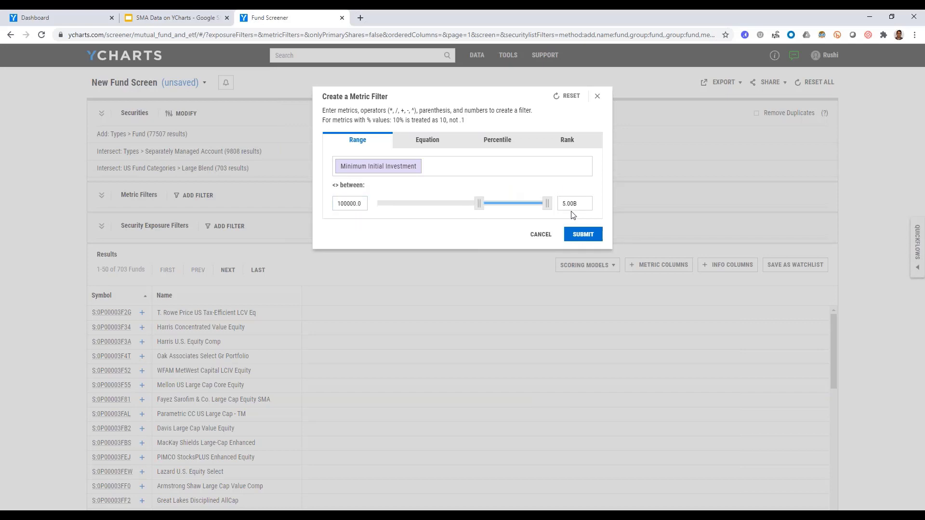
{"action": "double_click", "coordinate": [582, 201]}
{"action": "type", "text": "1000000"}
{"action": "left_click", "coordinate": [488, 231]}
{"action": "left_click", "coordinate": [582, 235]}
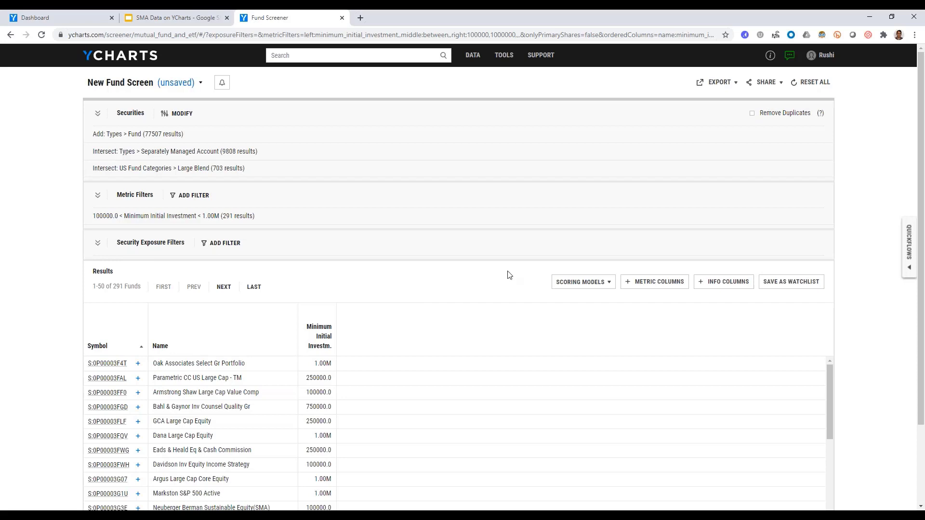
Open the Quickflows comparison and remove both model portfolios already included in it.
{"action": "left_click", "coordinate": [910, 248]}
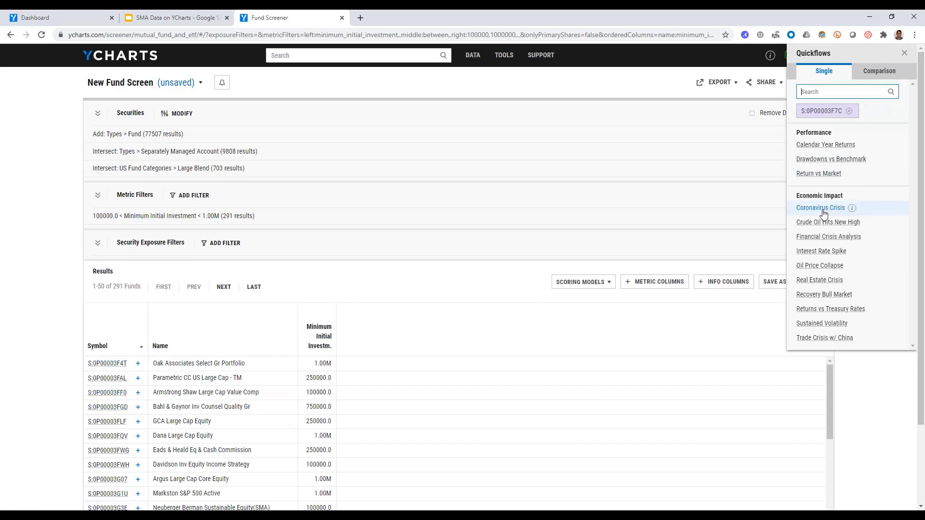
{"action": "left_click", "coordinate": [878, 70]}
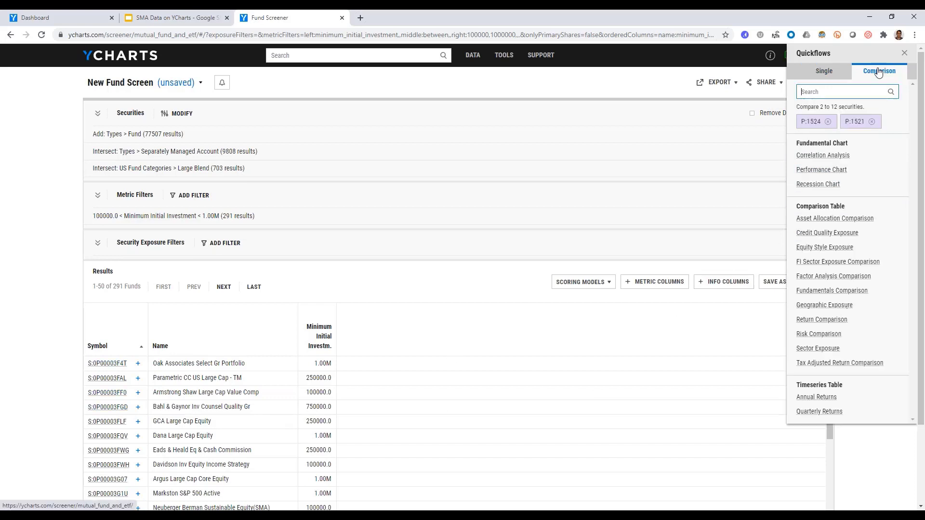
{"action": "left_click", "coordinate": [827, 122]}
{"action": "left_click", "coordinate": [828, 121]}
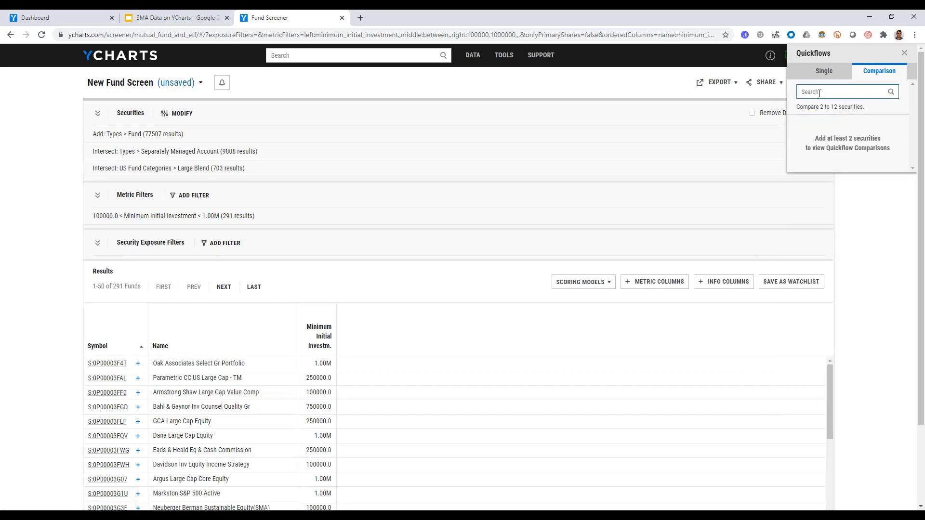
Add the Oak Associates Select Gr Portfolio separate account to the Quickflows comparison.
{"action": "type", "text": "o"}
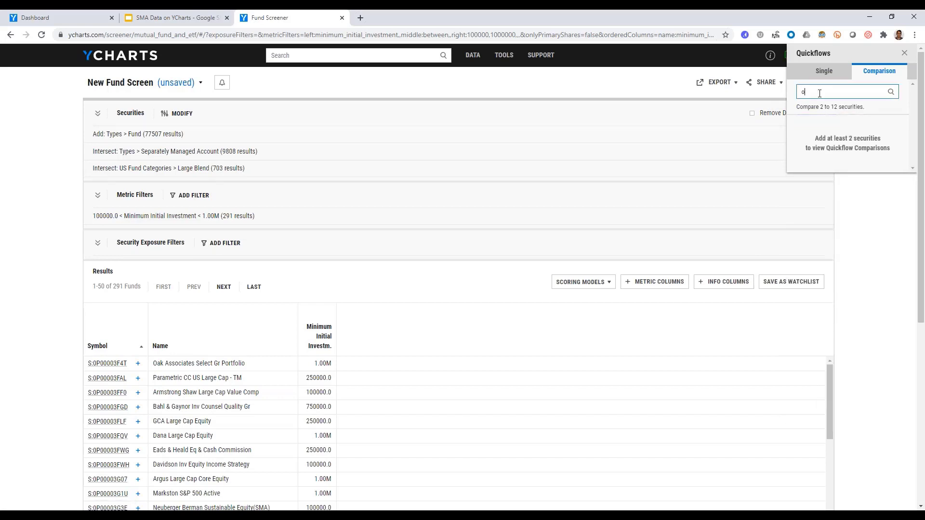
{"action": "type", "text": "ak associates"}
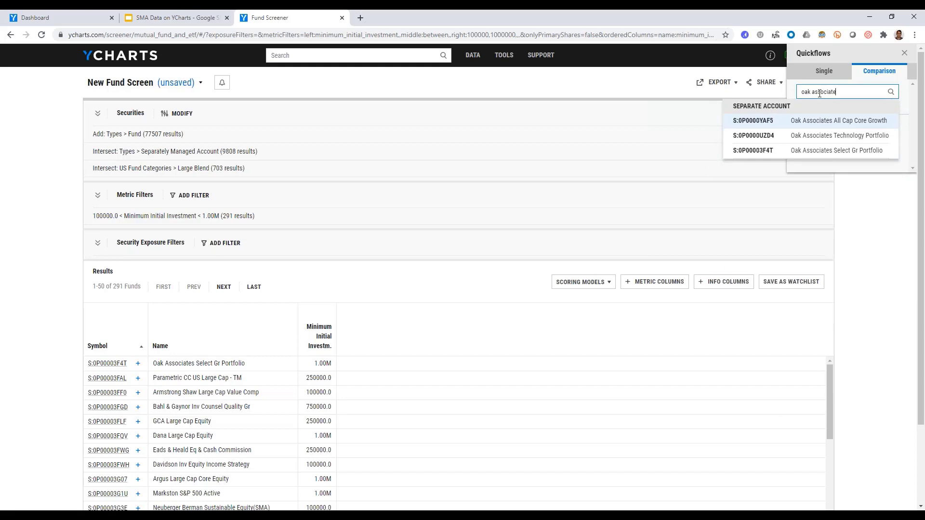
{"action": "key", "text": "Down"}
{"action": "key", "text": "Down"}
{"action": "key", "text": "Return"}
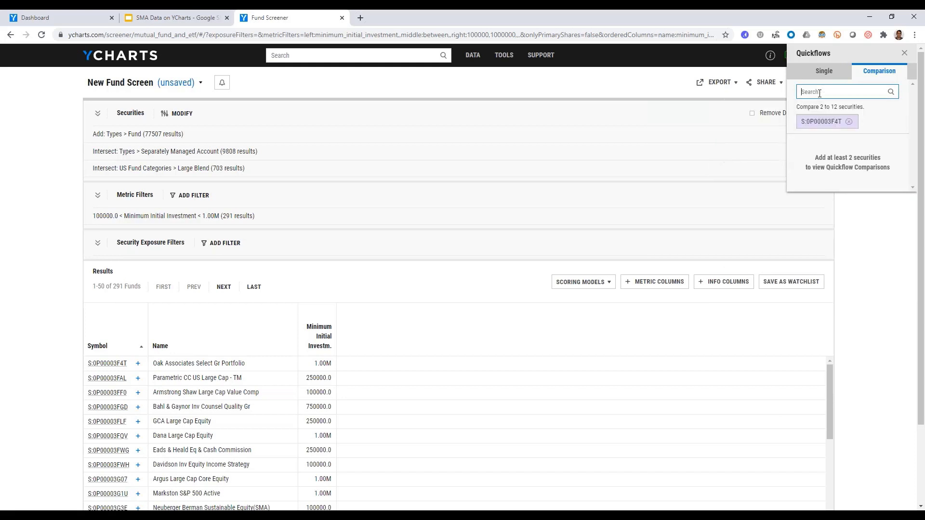
Add the Parametric CC US Large Cap - TM separate account to the Quickflows comparison.
{"action": "type", "text": "para"}
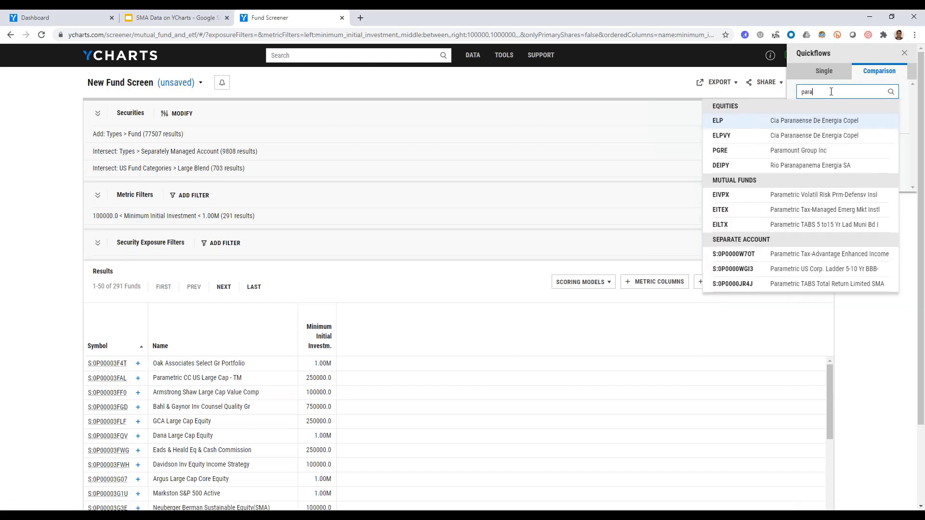
{"action": "type", "text": "metri cc us"}
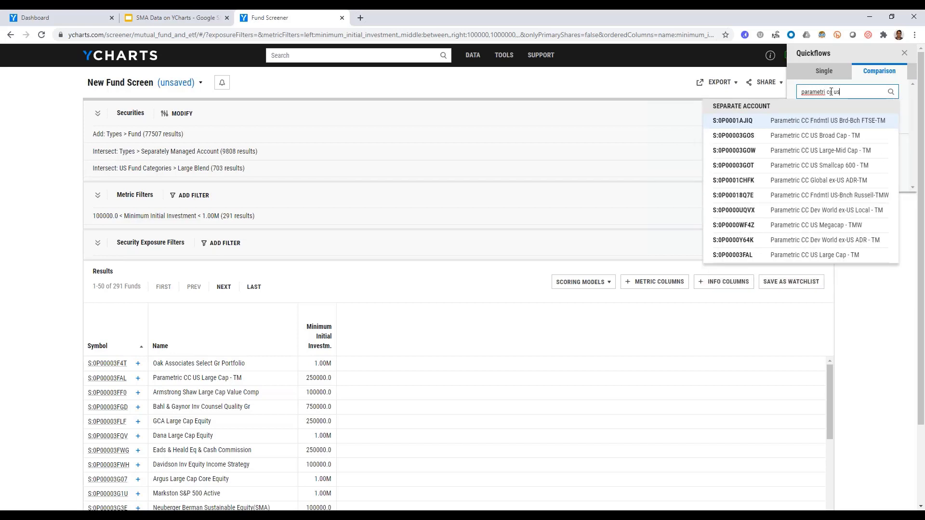
{"action": "type", "text": " la"}
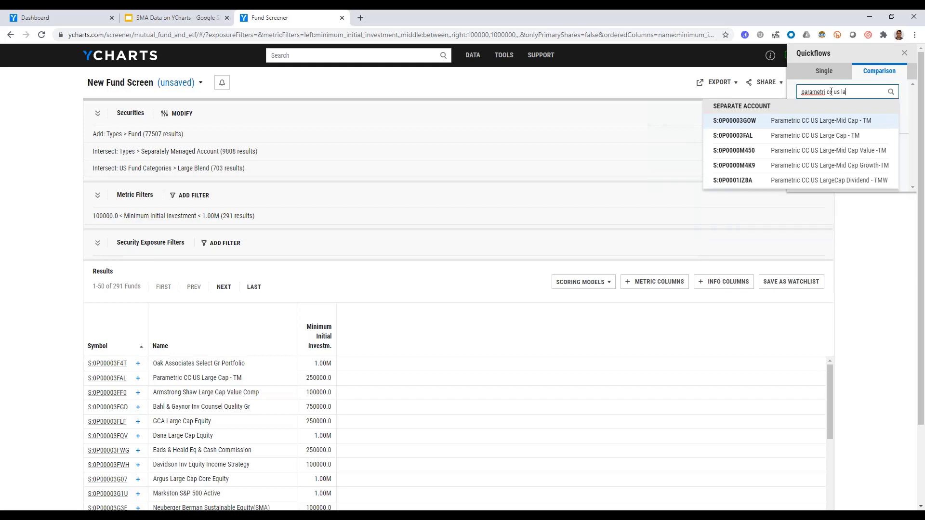
{"action": "key", "text": "Down"}
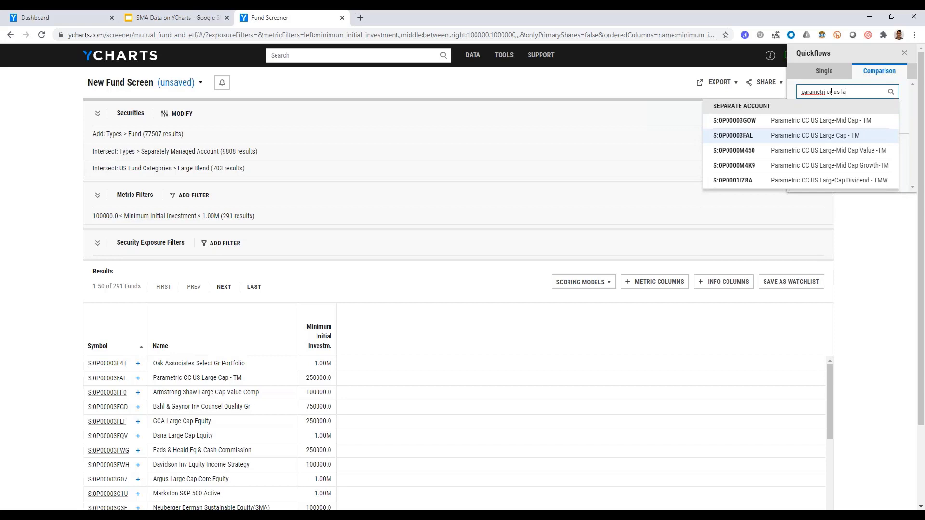
{"action": "key", "text": "Return"}
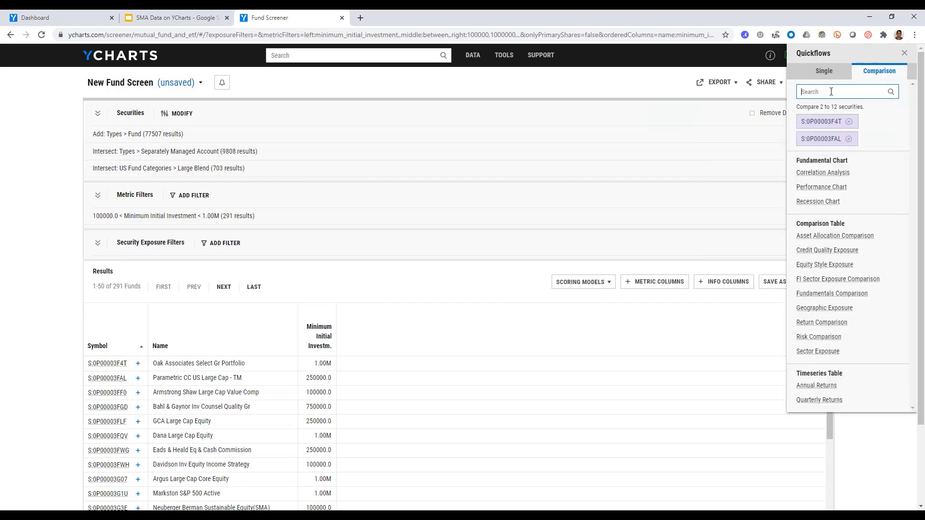
Add the Armstrong Shaw Large Cap Value Comp separate account to the Quickflows comparison.
{"action": "type", "text": "armstron"}
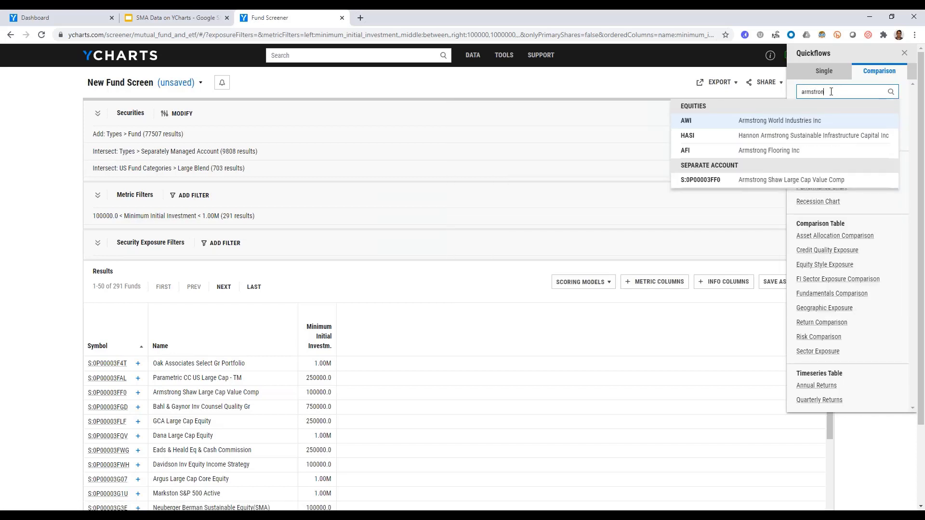
{"action": "key", "text": "Down"}
{"action": "key", "text": "Down"}
{"action": "key", "text": "Down"}
{"action": "key", "text": "Return"}
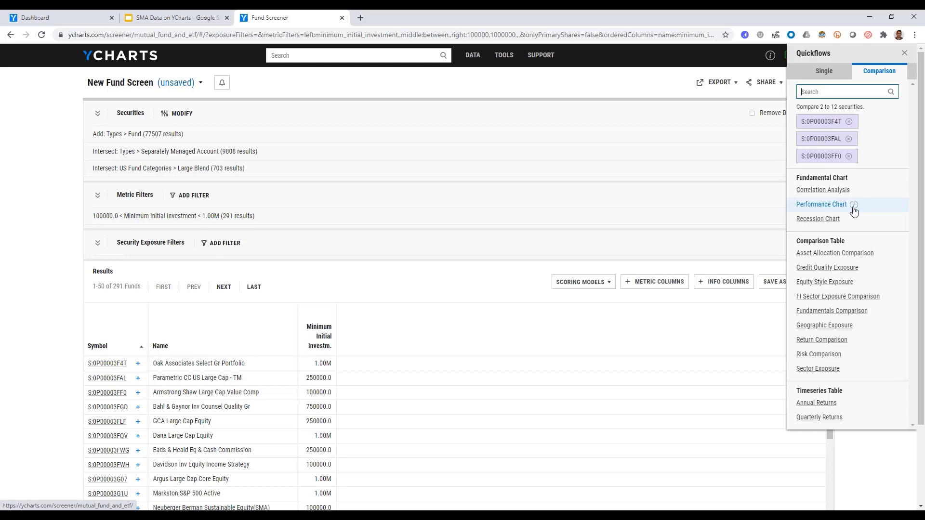
Generate a Performance Chart for the three compared accounts and set its time span to 5 years.
{"action": "mouse_move", "coordinate": [856, 208]}
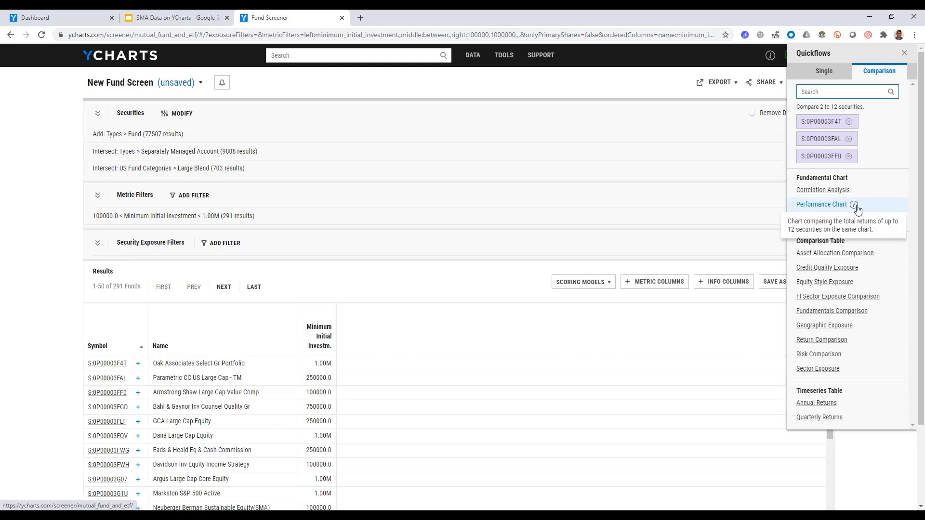
{"action": "left_click", "coordinate": [821, 207]}
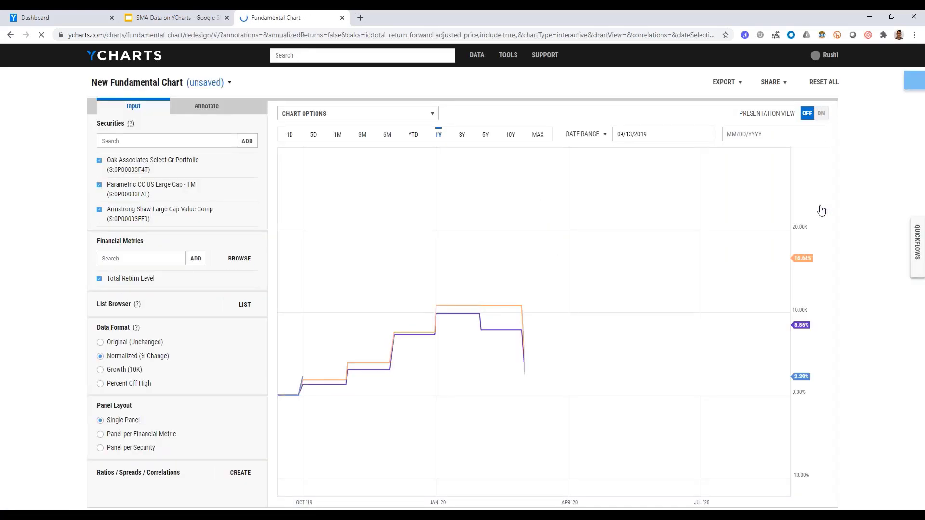
{"action": "left_click", "coordinate": [485, 135]}
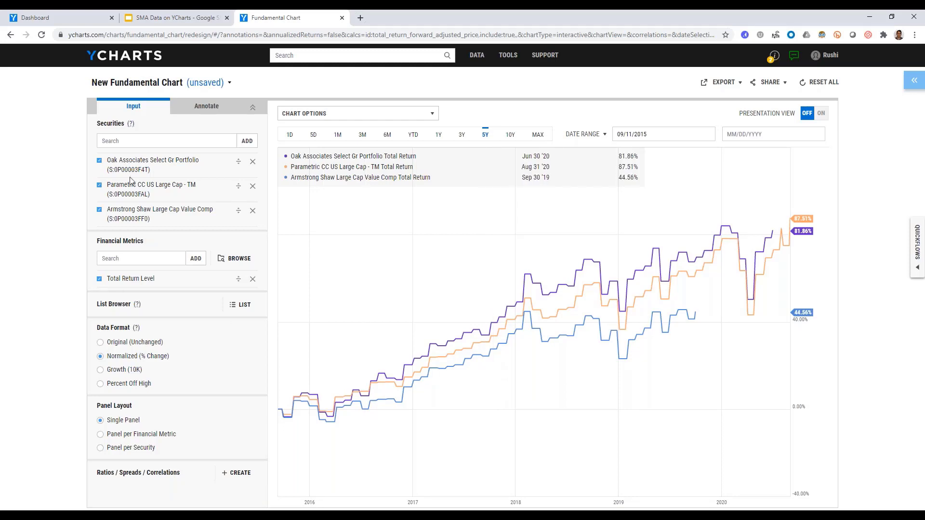
Add the S&P 500 Total Return index (^SPXTR) to the chart's securities.
{"action": "left_click", "coordinate": [141, 138]}
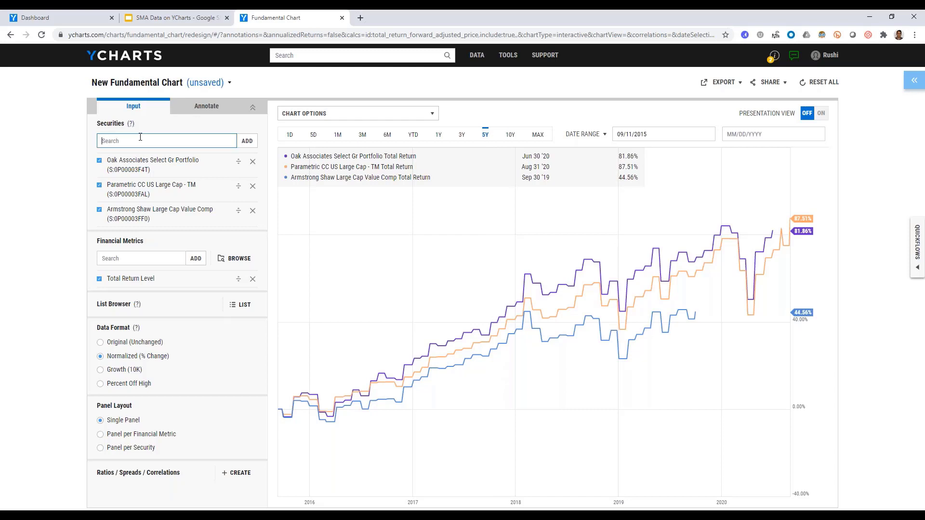
{"action": "type", "text": "spxtr"}
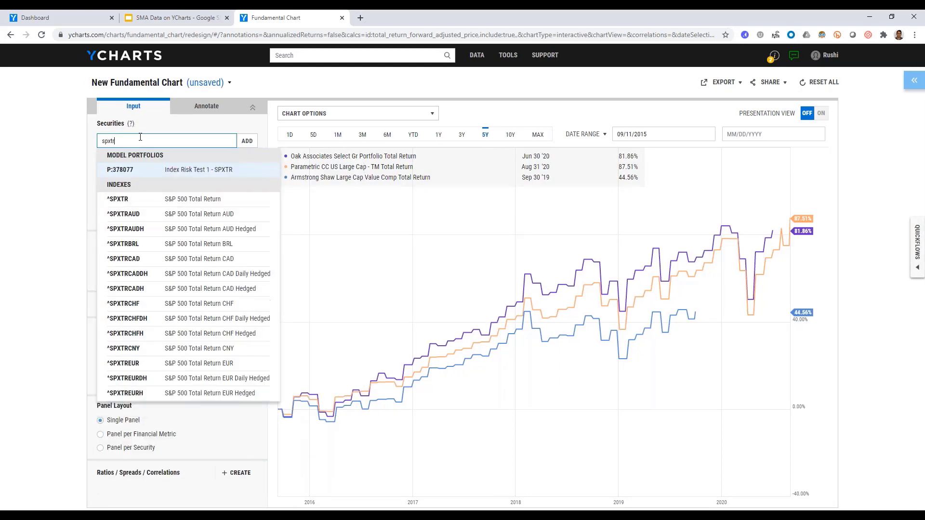
{"action": "key", "text": "Down"}
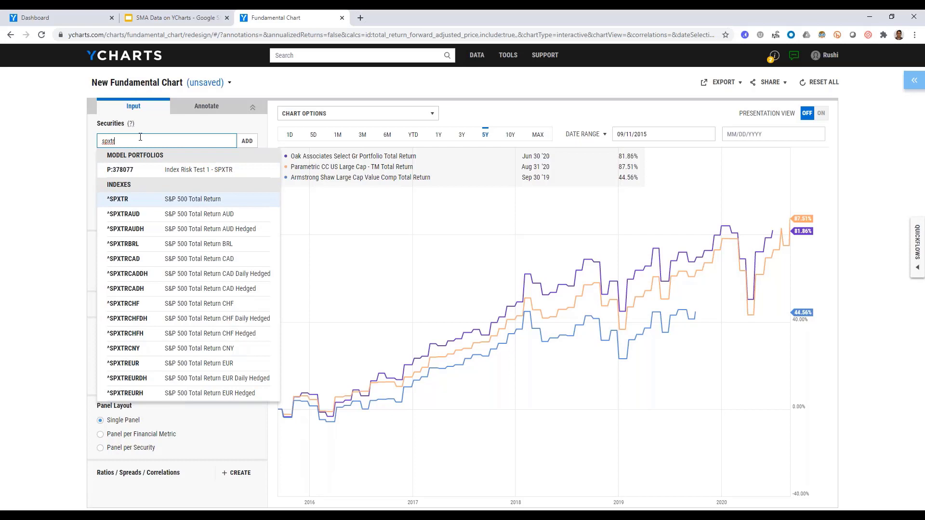
{"action": "key", "text": "Return"}
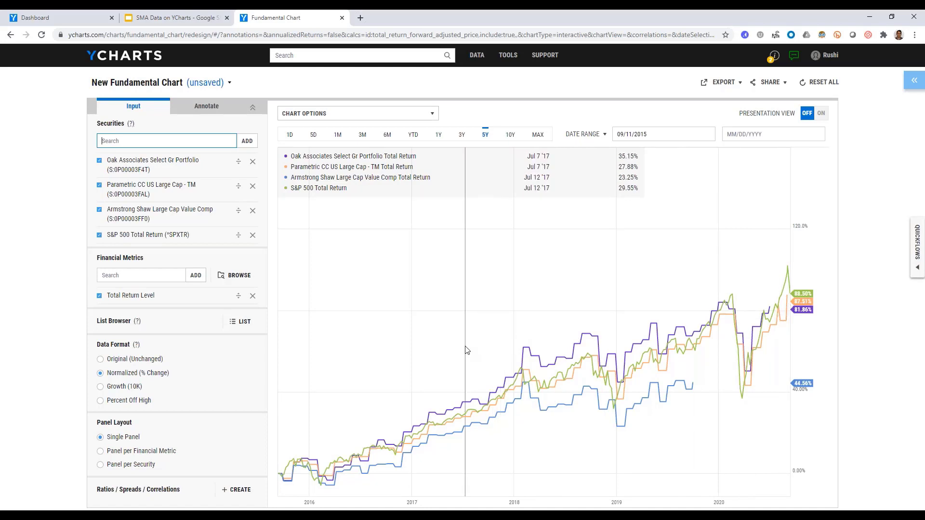
Generate the Annual Returns timeseries table for the three compared accounts from the Quickflows comparison.
{"action": "left_click", "coordinate": [918, 262]}
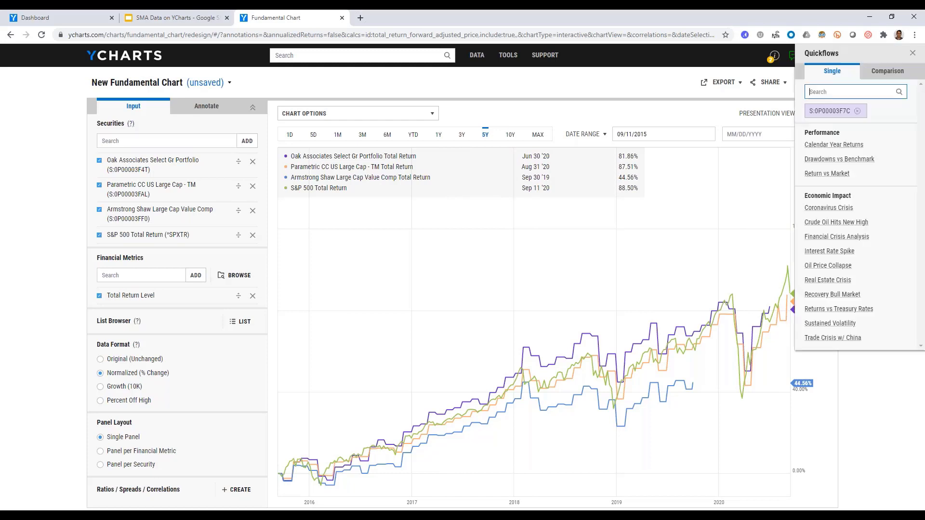
{"action": "left_click", "coordinate": [884, 78]}
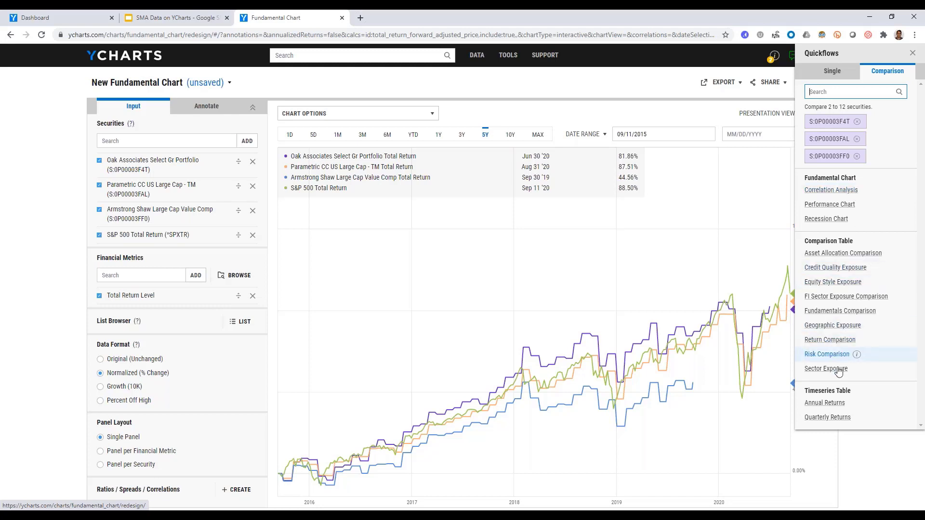
{"action": "left_click", "coordinate": [821, 417]}
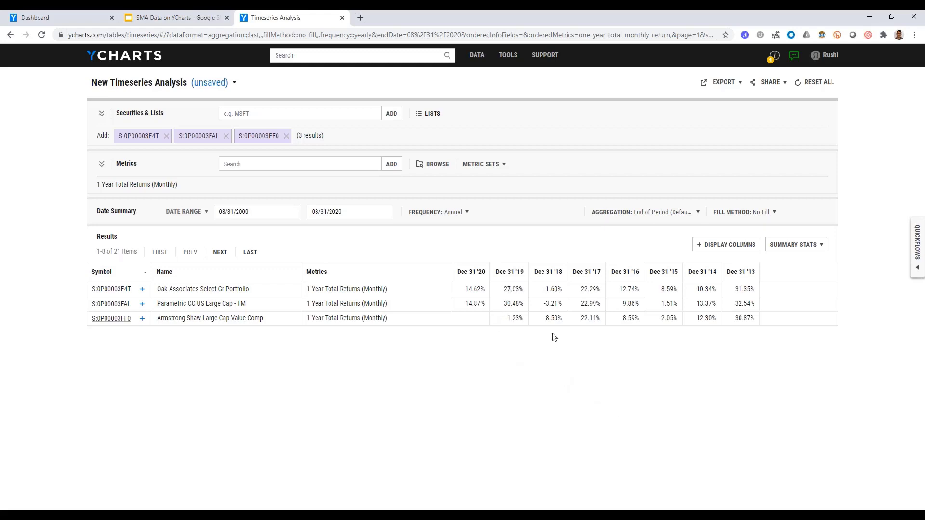
Add the Average summary statistic to the annual returns table and look at the export options.
{"action": "left_click", "coordinate": [788, 246]}
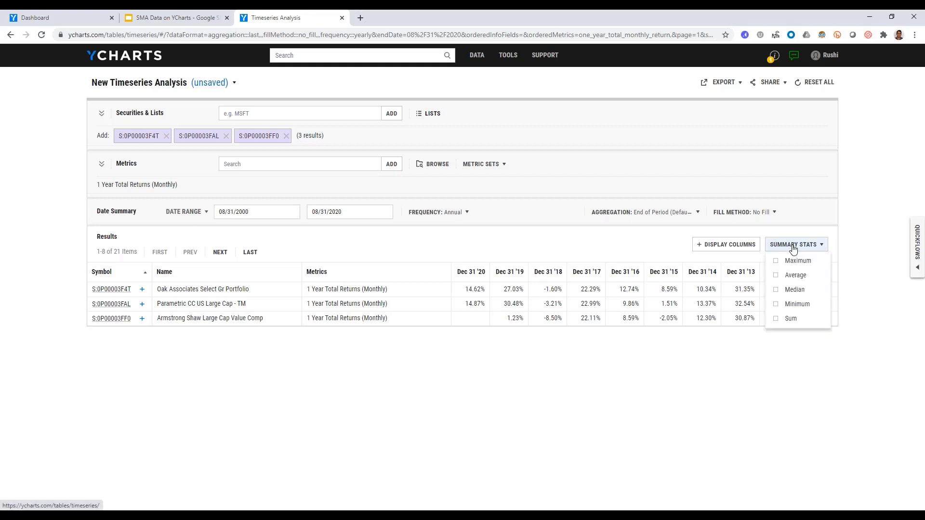
{"action": "left_click", "coordinate": [792, 275]}
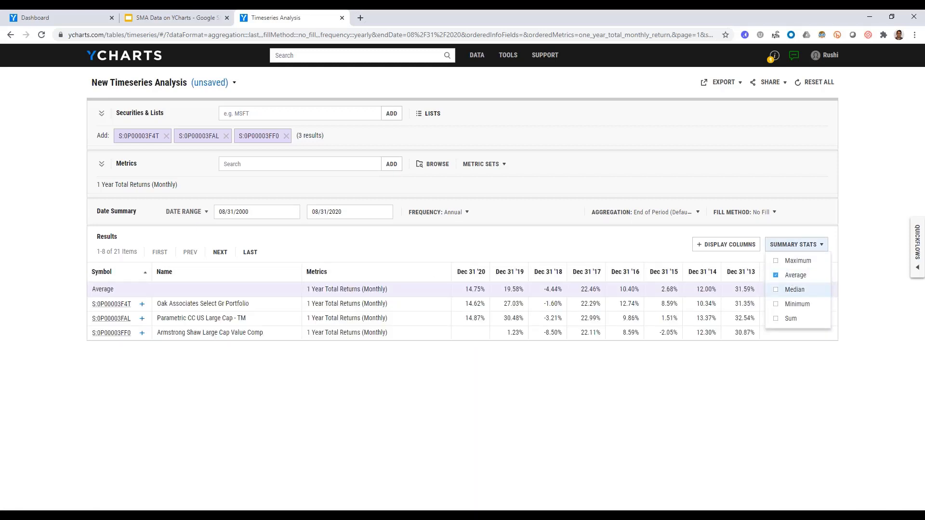
{"action": "left_click", "coordinate": [709, 403]}
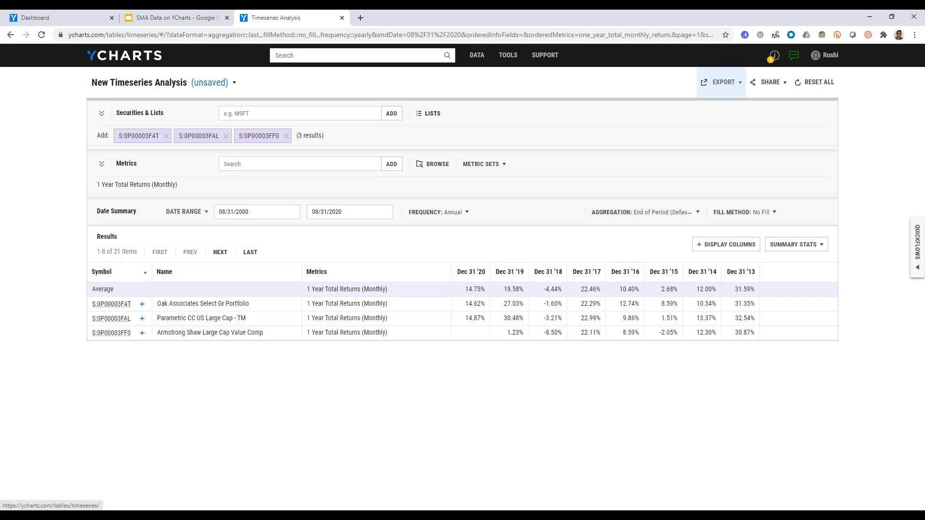
{"action": "left_click", "coordinate": [723, 82]}
{"action": "left_click", "coordinate": [723, 82]}
Generate the Risk Comparison table from the Quickflows comparison and remove the Armstrong Shaw Large Cap Value Comp account from it.
{"action": "left_click", "coordinate": [917, 248]}
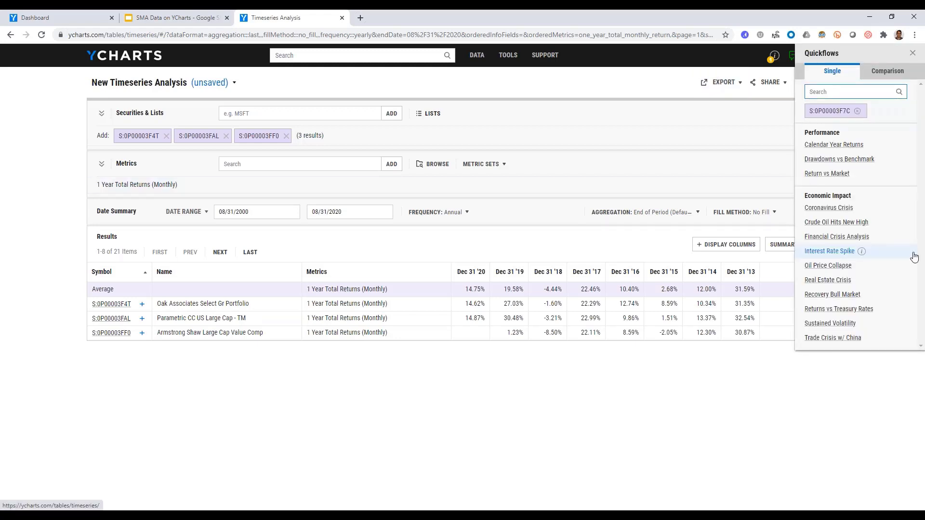
{"action": "left_click", "coordinate": [892, 72]}
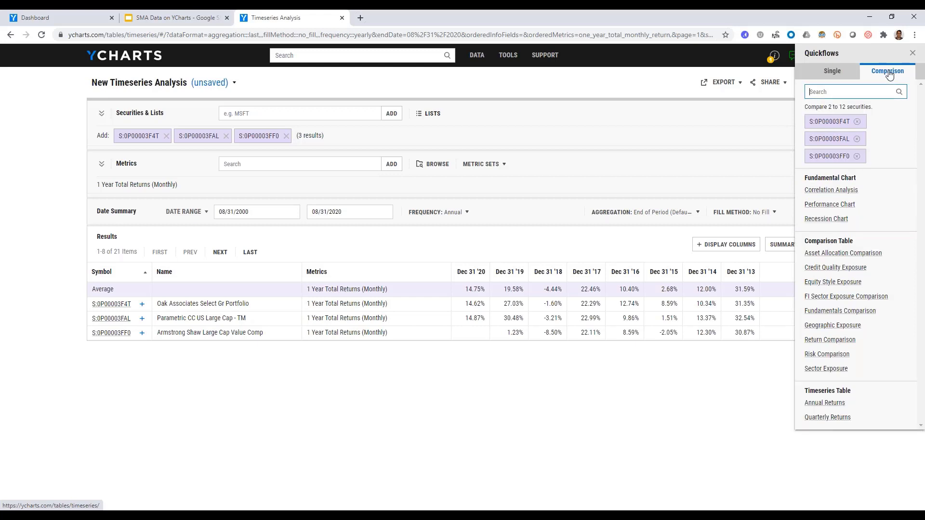
{"action": "left_click", "coordinate": [824, 355]}
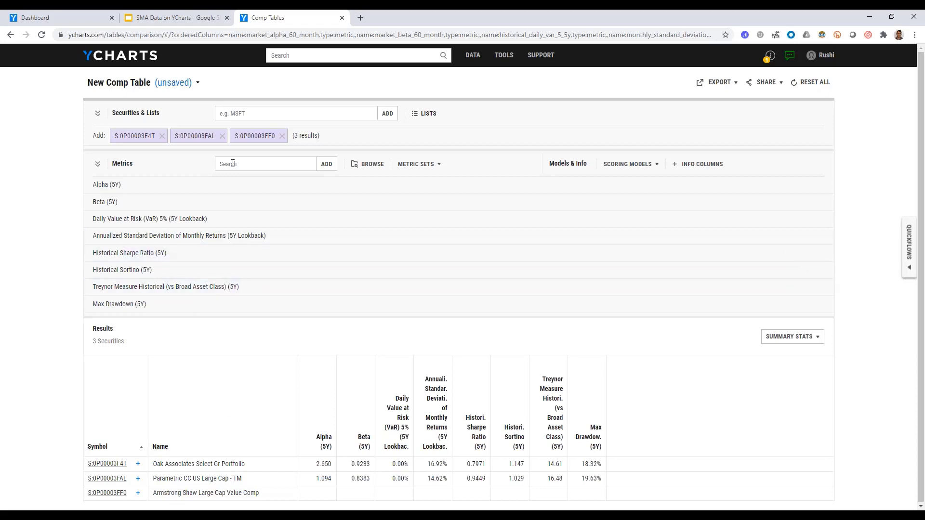
{"action": "left_click", "coordinate": [279, 140]}
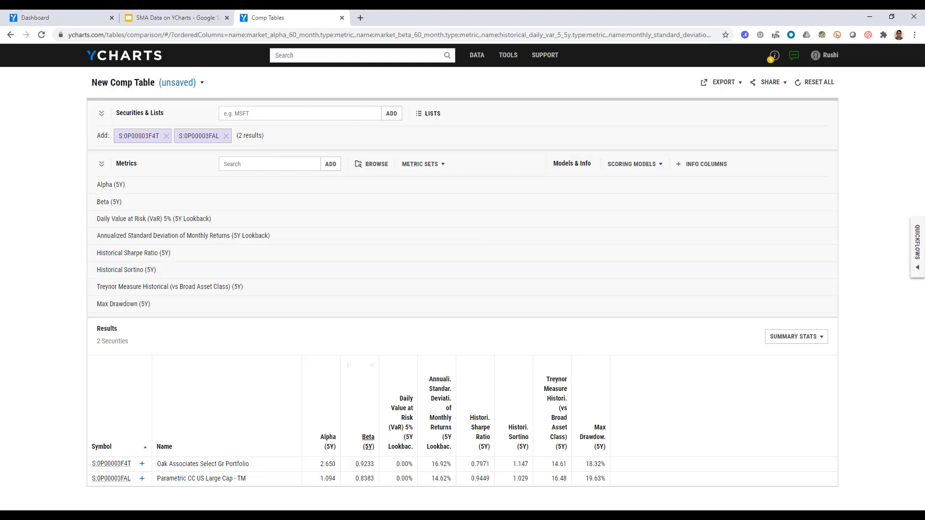
Replace the security in the single-security Quickflows with the Oak Associates Select Gr Portfolio separate account.
{"action": "left_click", "coordinate": [916, 257]}
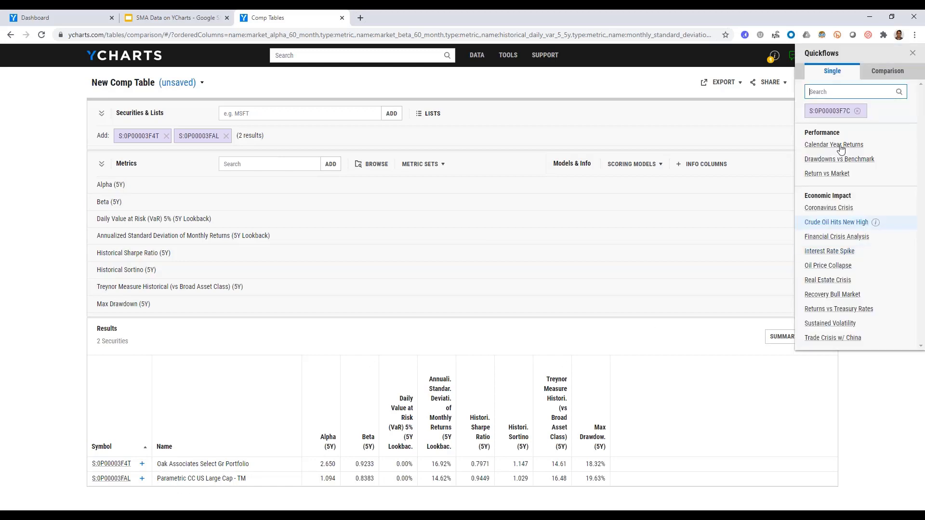
{"action": "left_click", "coordinate": [858, 111]}
{"action": "left_click", "coordinate": [824, 91]}
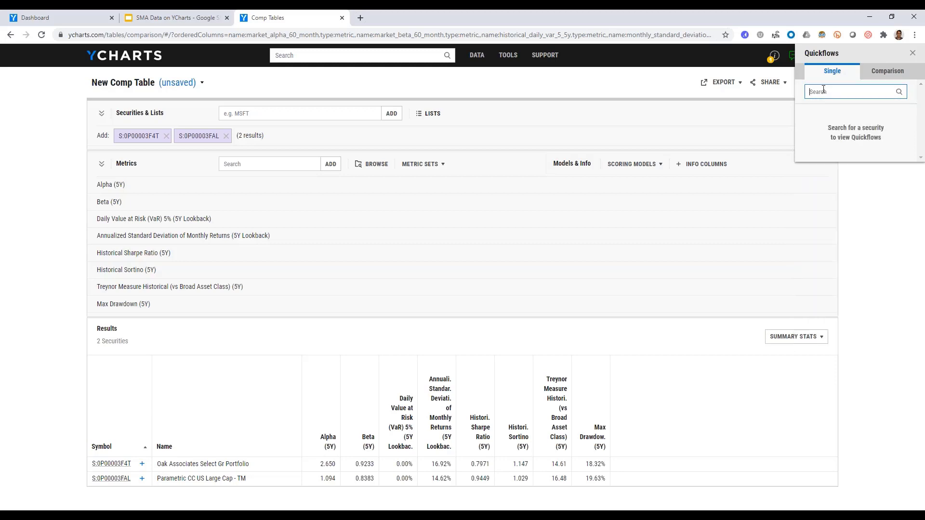
{"action": "type", "text": "oak as"}
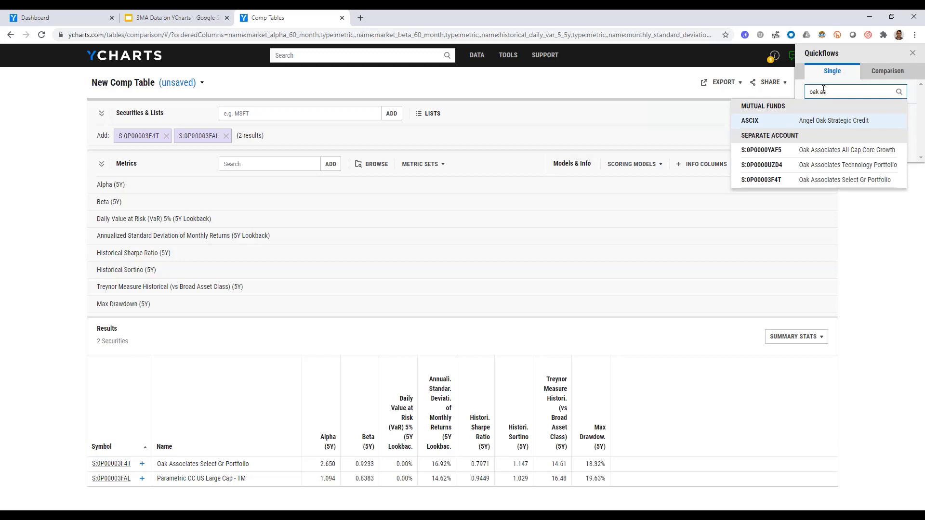
{"action": "key", "text": "Down"}
{"action": "key", "text": "Down"}
{"action": "key", "text": "Down"}
{"action": "key", "text": "Return"}
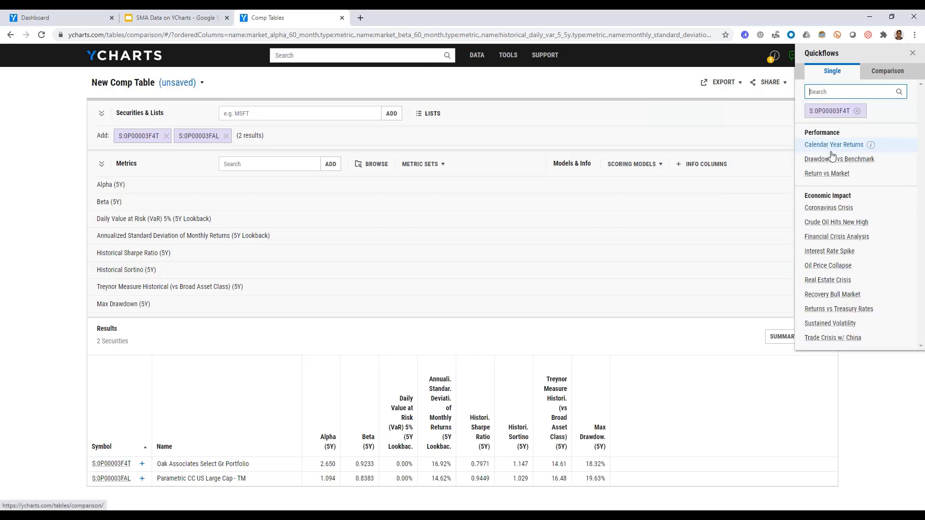
Generate the Financial Crisis Analysis chart for Oak Associates Select Gr Portfolio and review it from title to date range.
{"action": "left_click", "coordinate": [820, 243]}
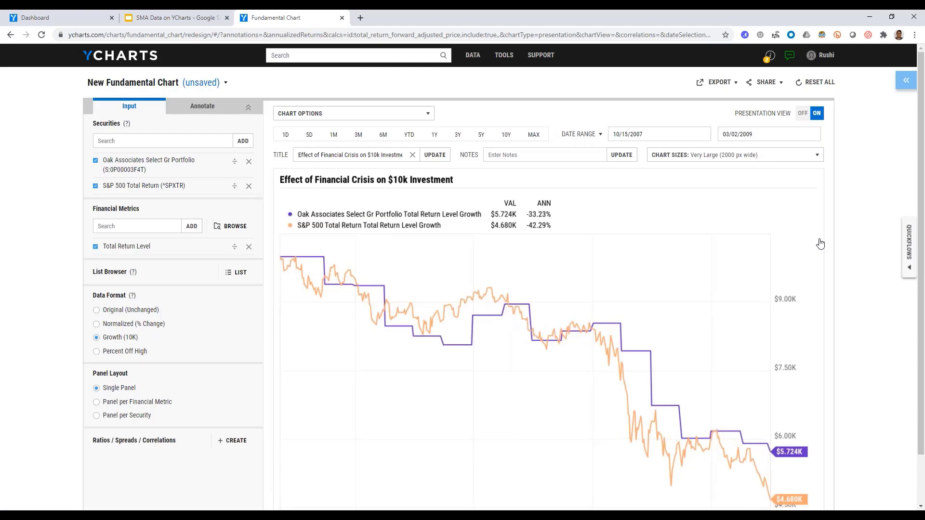
{"action": "scroll", "coordinate": [820, 243], "scroll_direction": "down", "scroll_amount": 1}
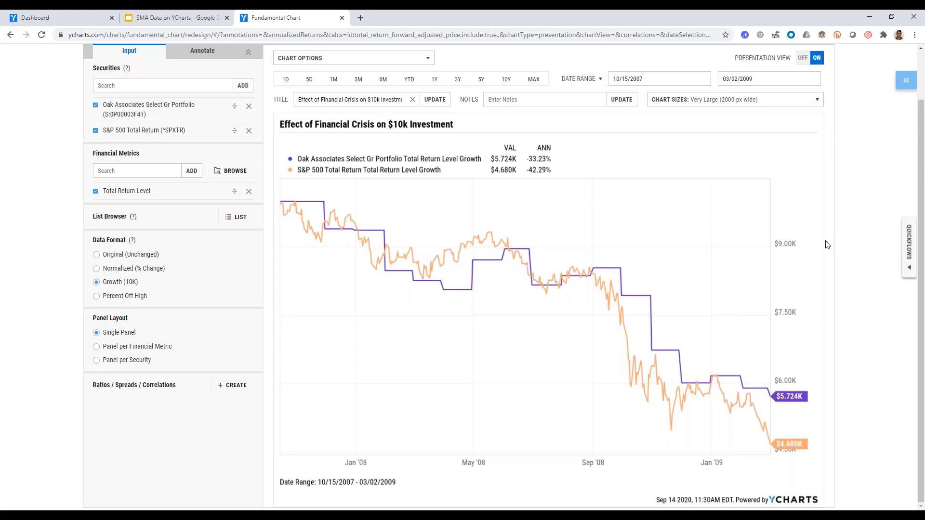
{"action": "scroll", "coordinate": [824, 245], "scroll_direction": "up", "scroll_amount": 2}
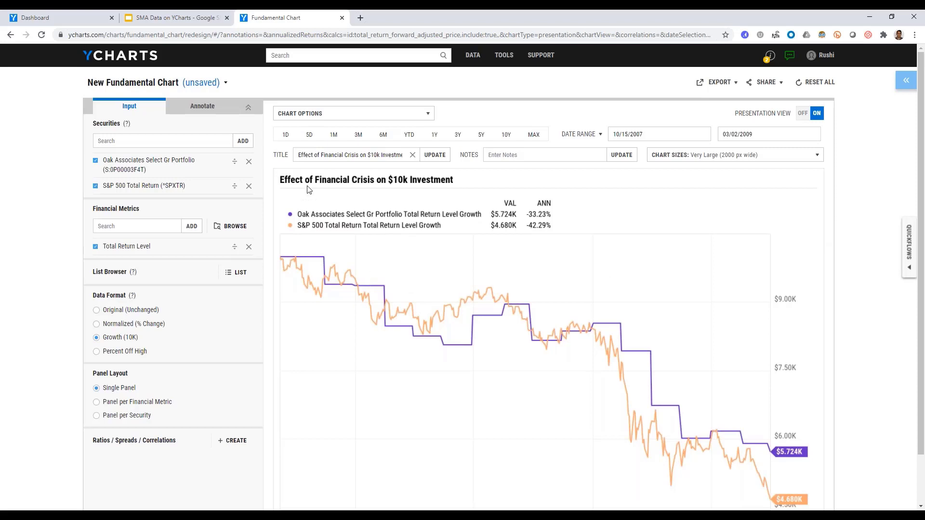
{"action": "scroll", "coordinate": [309, 189], "scroll_direction": "down", "scroll_amount": 1}
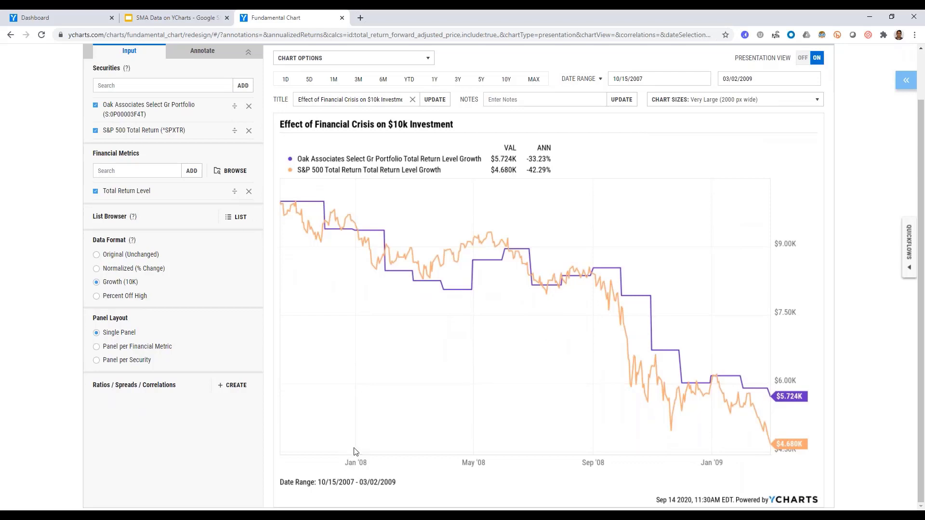
{"action": "scroll", "coordinate": [399, 326], "scroll_direction": "up", "scroll_amount": 2}
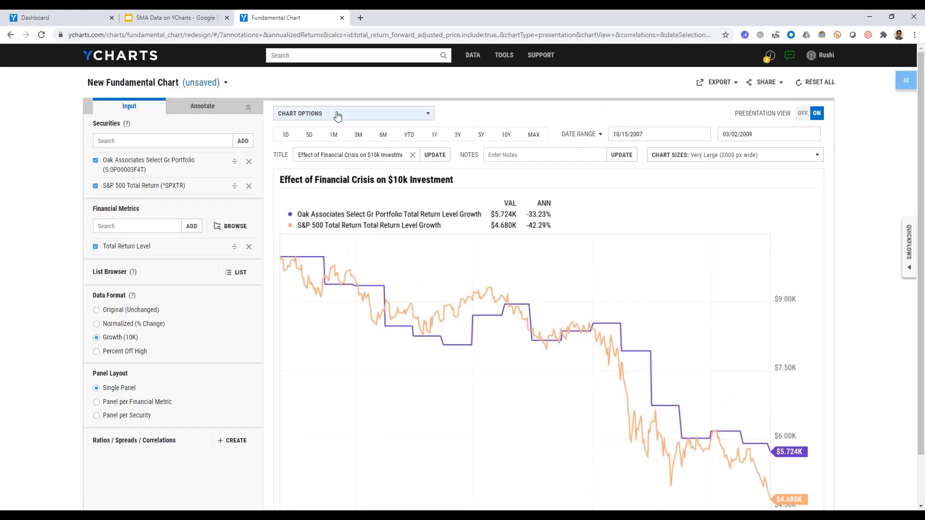
Show custom colors on the financial crisis chart and look at its export options.
{"action": "left_click", "coordinate": [336, 115]}
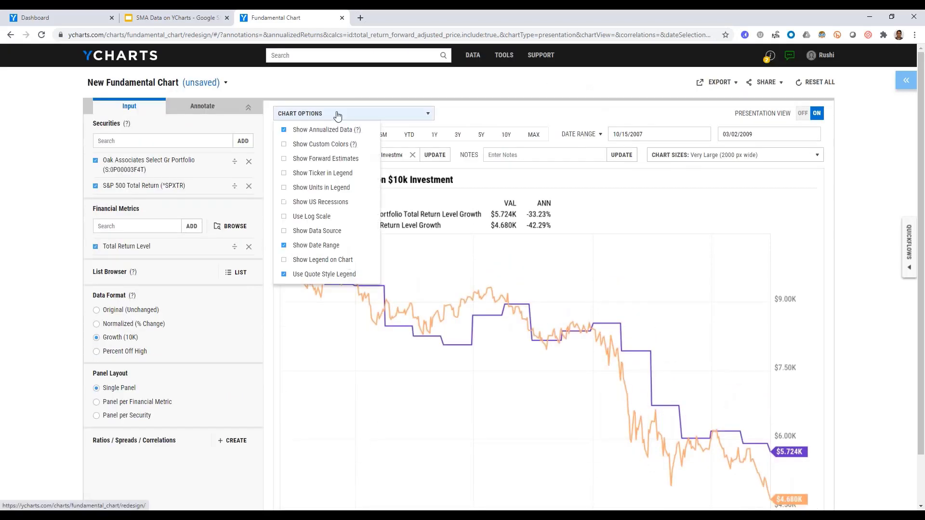
{"action": "left_click", "coordinate": [320, 147]}
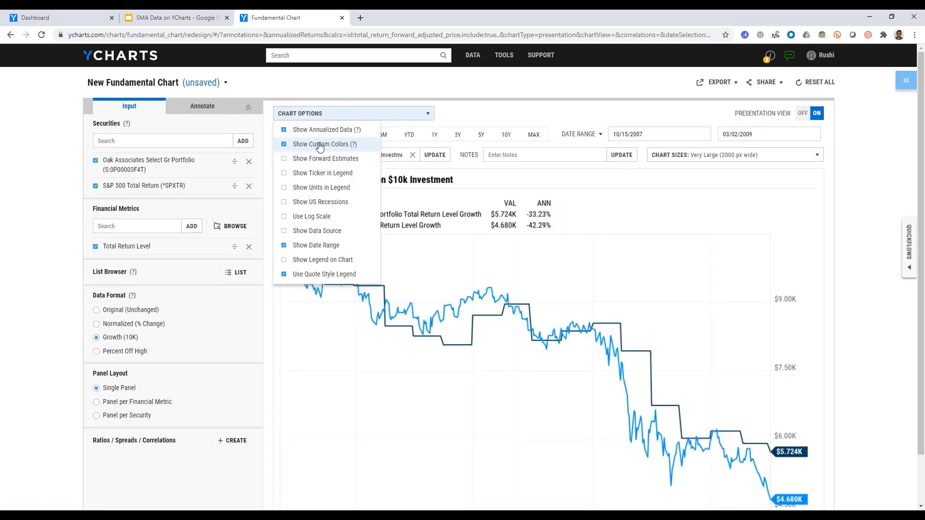
{"action": "scroll", "coordinate": [655, 346], "scroll_direction": "down", "scroll_amount": 1}
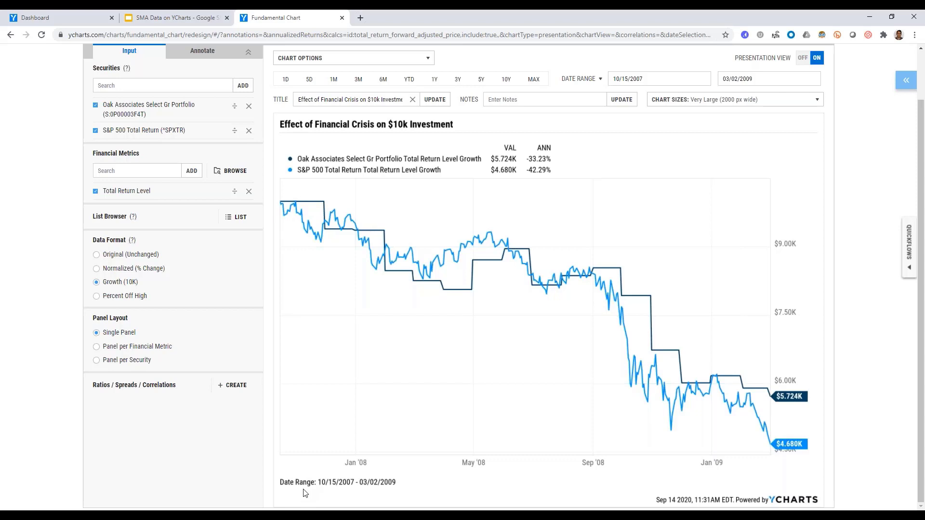
{"action": "scroll", "coordinate": [444, 373], "scroll_direction": "up", "scroll_amount": 2}
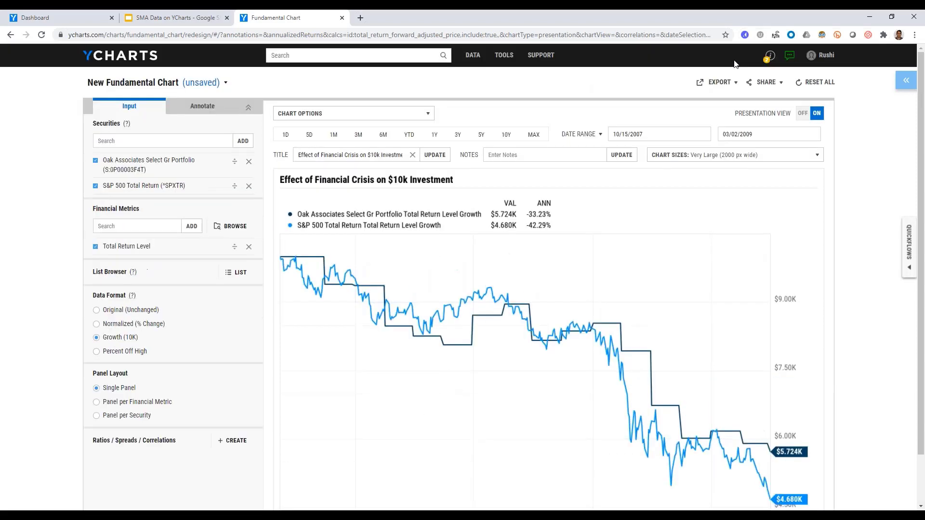
{"action": "left_click", "coordinate": [713, 84]}
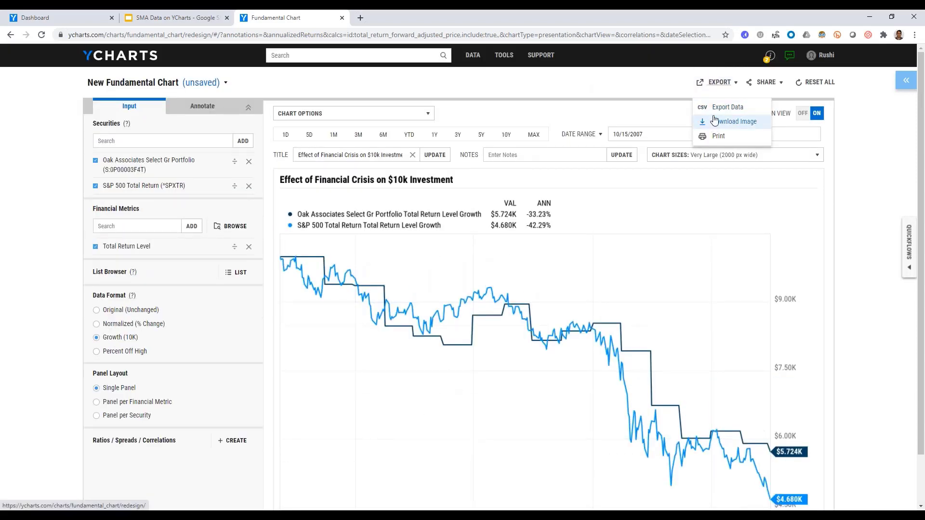
{"action": "left_click", "coordinate": [715, 91]}
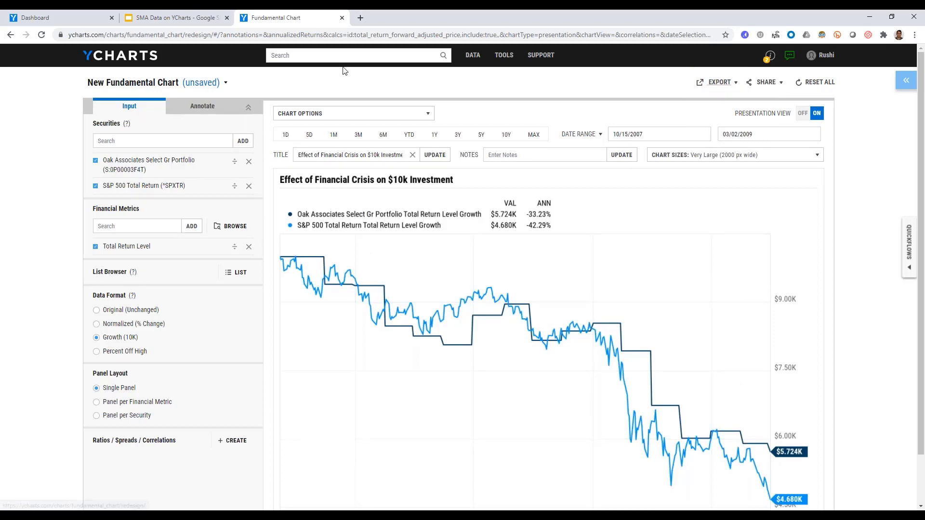
Search the site for "small cap" and open the Ziegler Cap MVP Small Cap Core separate account's quote page.
{"action": "left_click", "coordinate": [355, 53]}
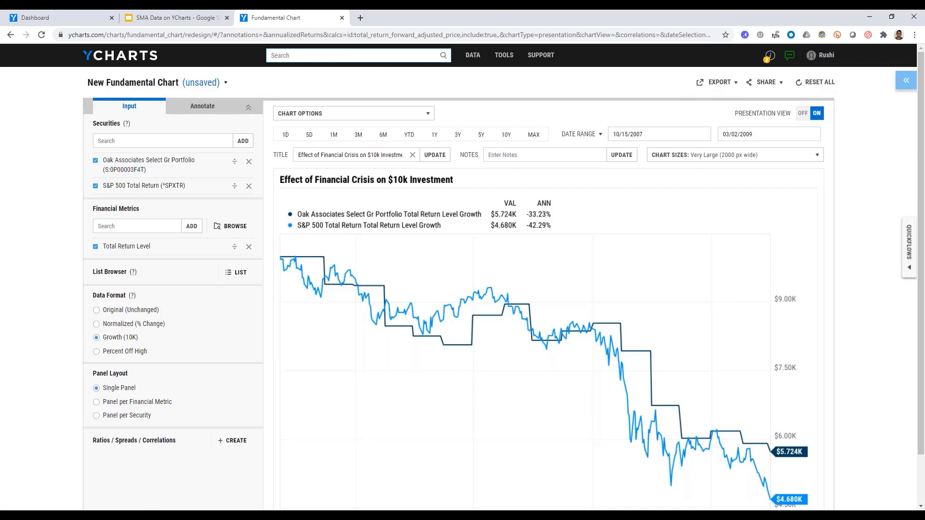
{"action": "type", "text": "small cap"}
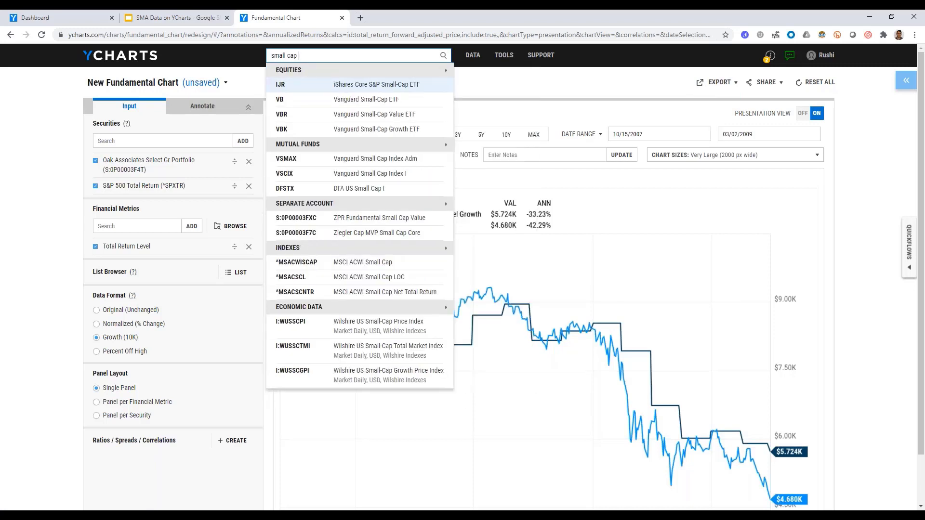
{"action": "key", "text": "Down"}
{"action": "key", "text": "Down"}
{"action": "key", "text": "Down"}
{"action": "key", "text": "Down"}
{"action": "key", "text": "Down"}
{"action": "key", "text": "Down"}
{"action": "key", "text": "Down"}
{"action": "key", "text": "Down"}
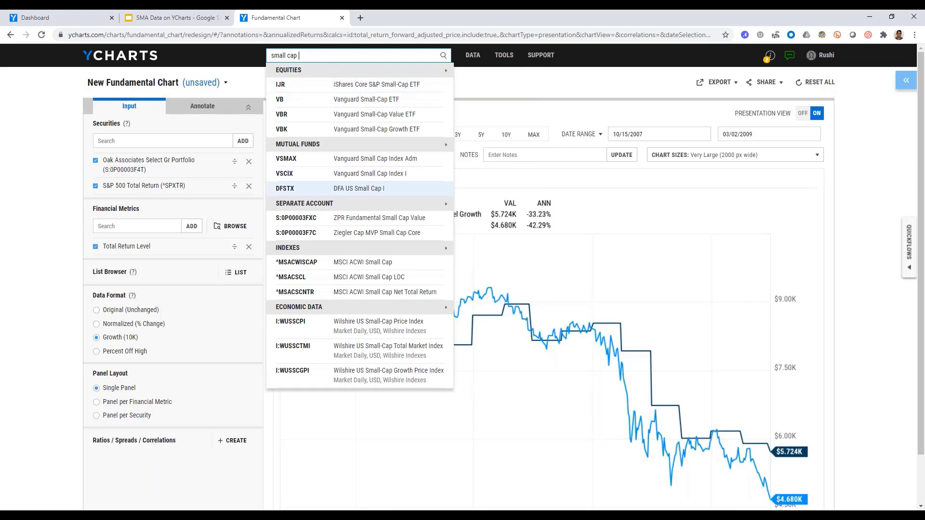
{"action": "key", "text": "Return"}
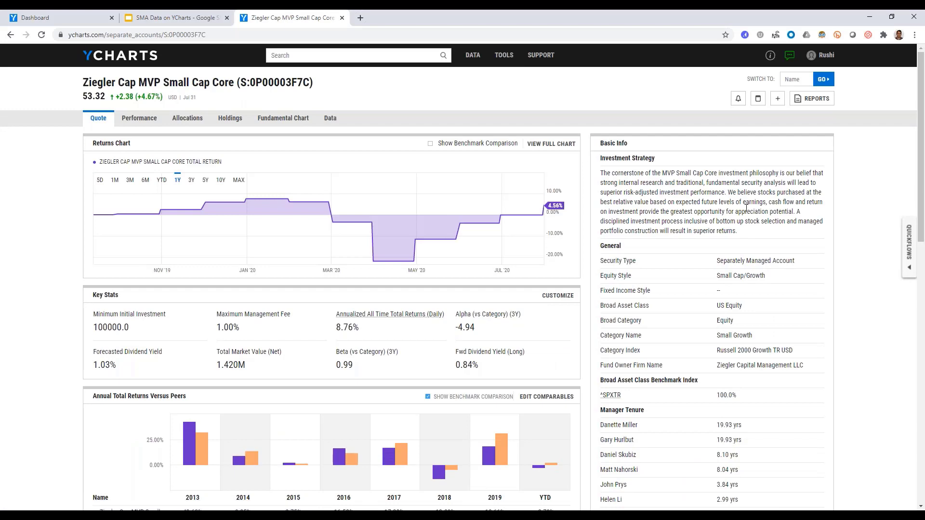
{"action": "scroll", "coordinate": [764, 205], "scroll_direction": "down", "scroll_amount": 3}
{"action": "scroll", "coordinate": [791, 119], "scroll_direction": "up", "scroll_amount": 3}
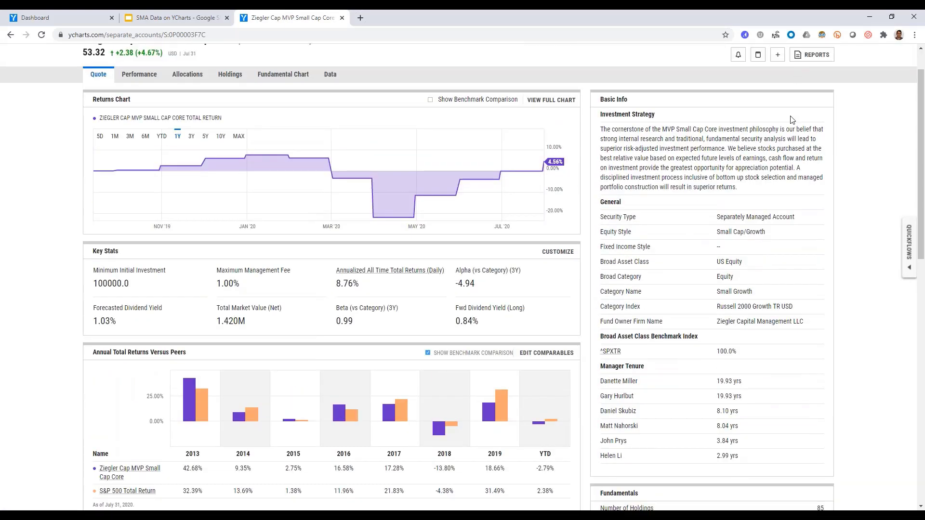
Start generating a report for Ziegler Cap MVP Small Cap Core and look through the overview report templates.
{"action": "scroll", "coordinate": [791, 120], "scroll_direction": "up", "scroll_amount": 1}
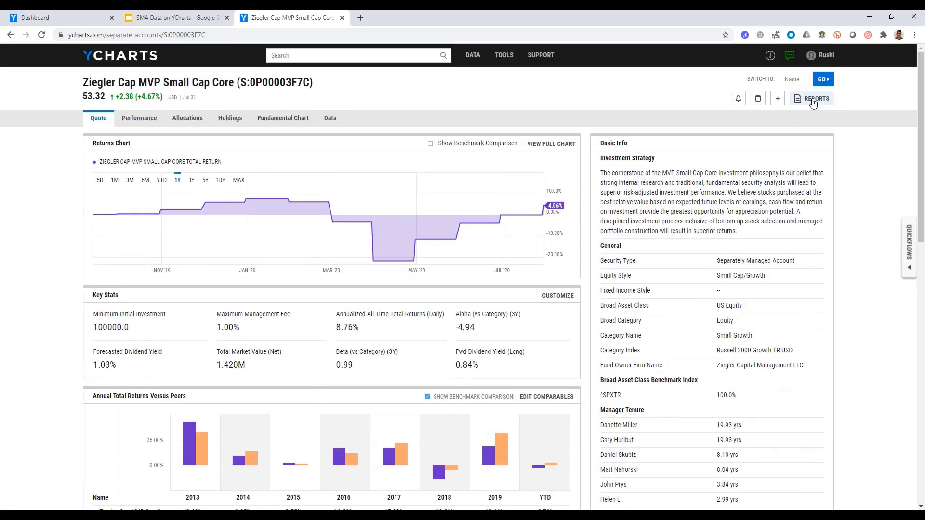
{"action": "left_click", "coordinate": [813, 100]}
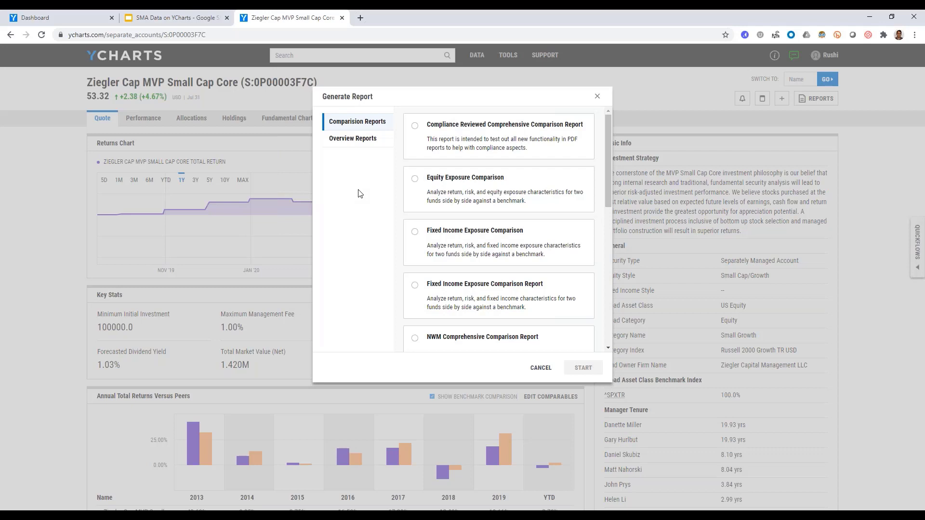
{"action": "left_click", "coordinate": [348, 139]}
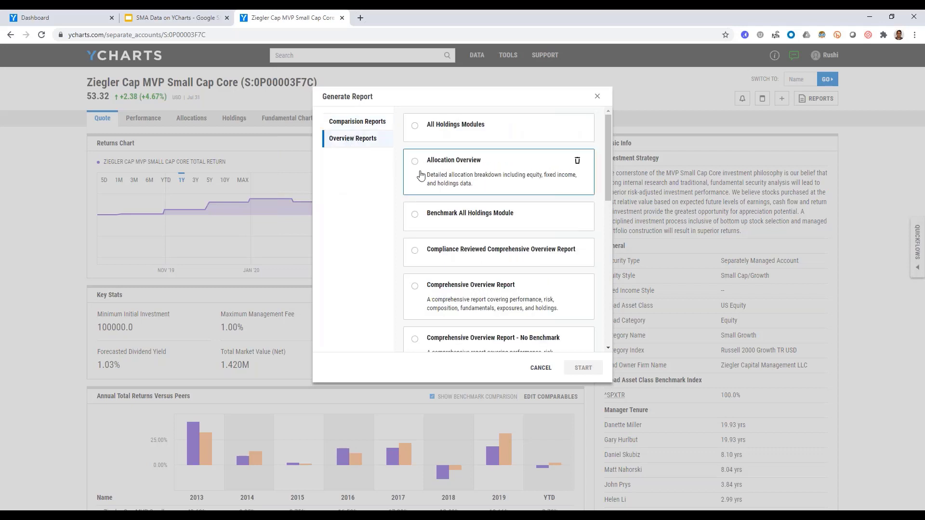
{"action": "scroll", "coordinate": [458, 195], "scroll_direction": "down", "scroll_amount": 4}
{"action": "scroll", "coordinate": [458, 194], "scroll_direction": "up", "scroll_amount": 2}
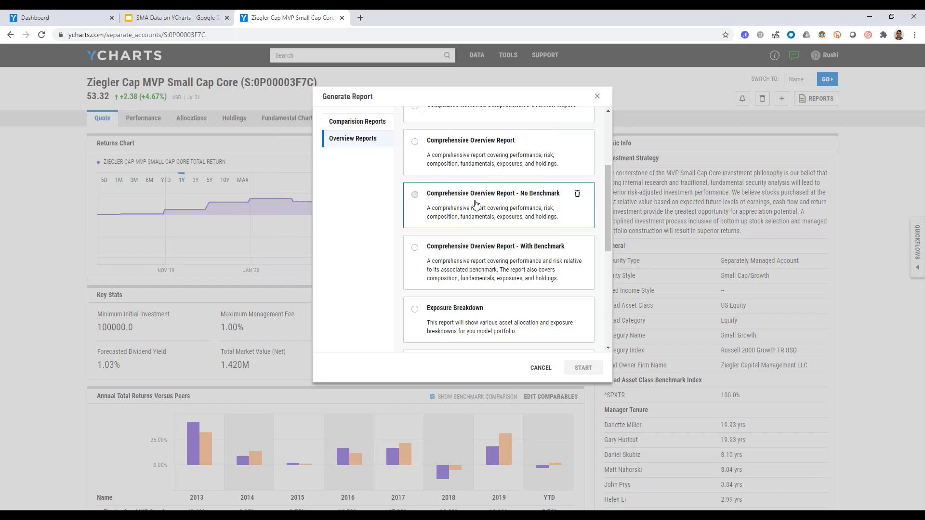
Look through the comparison report templates and start the Side by Side Comprehensive Report - No Benchmark.
{"action": "left_click", "coordinate": [358, 124]}
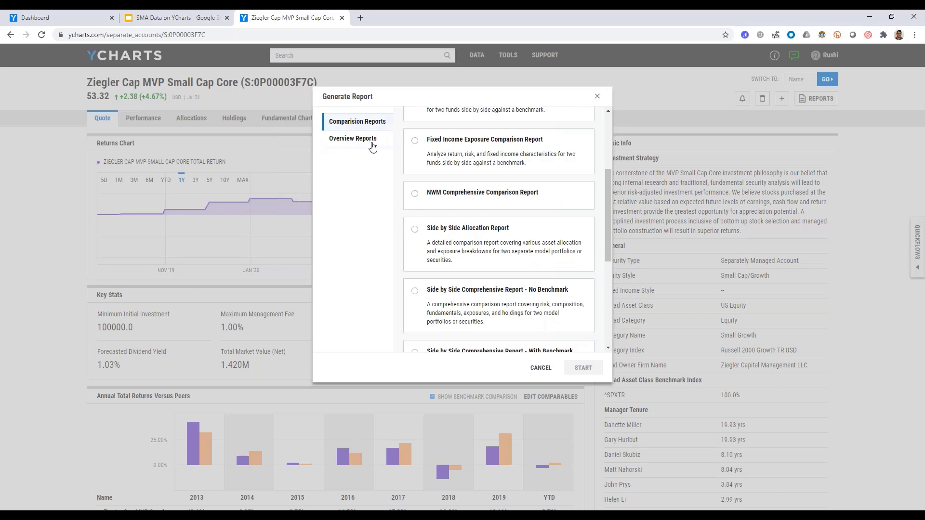
{"action": "scroll", "coordinate": [480, 202], "scroll_direction": "down", "scroll_amount": 1}
{"action": "scroll", "coordinate": [481, 203], "scroll_direction": "down", "scroll_amount": 2}
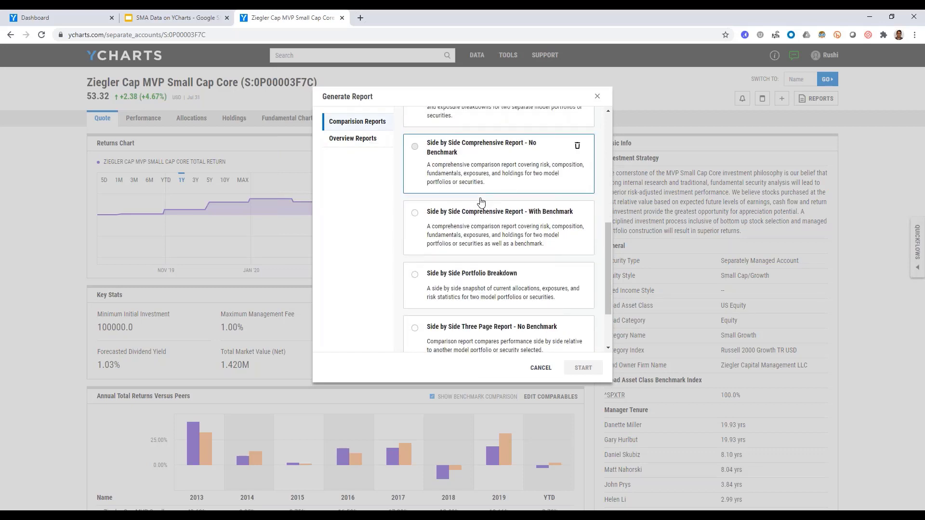
{"action": "scroll", "coordinate": [473, 260], "scroll_direction": "up", "scroll_amount": 5}
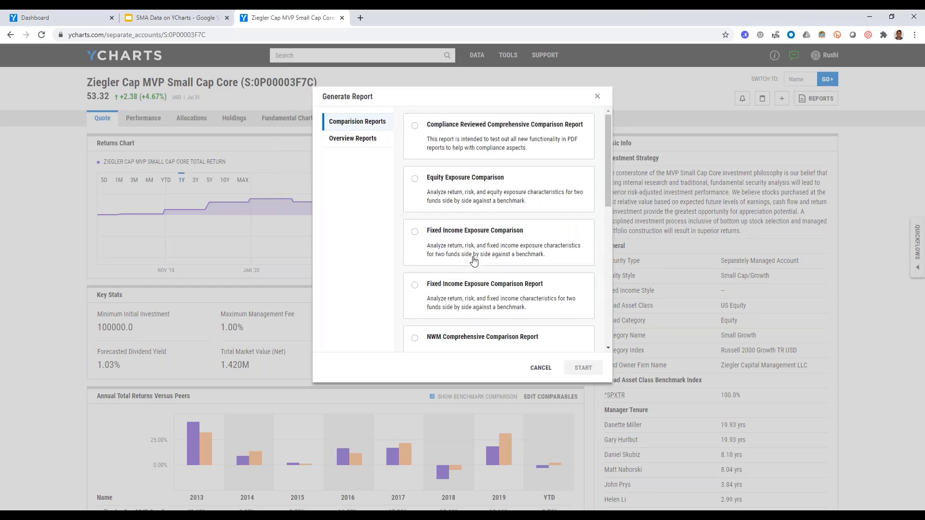
{"action": "scroll", "coordinate": [474, 260], "scroll_direction": "down", "scroll_amount": 5}
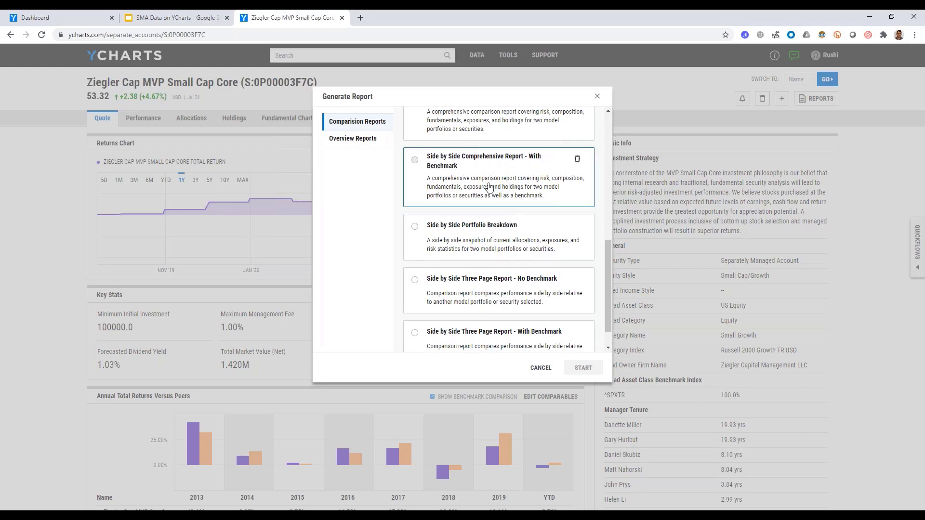
{"action": "scroll", "coordinate": [484, 299], "scroll_direction": "up", "scroll_amount": 2}
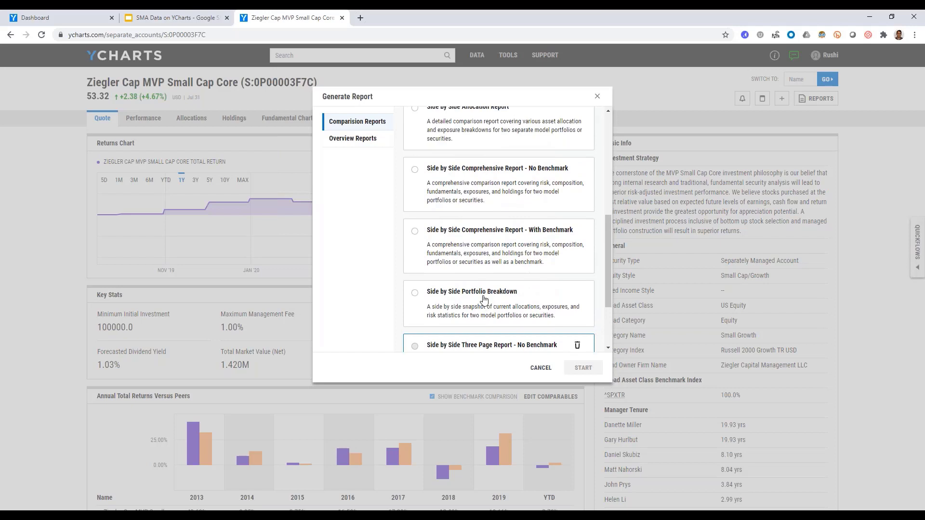
{"action": "left_click", "coordinate": [578, 171]}
{"action": "left_click", "coordinate": [582, 367]}
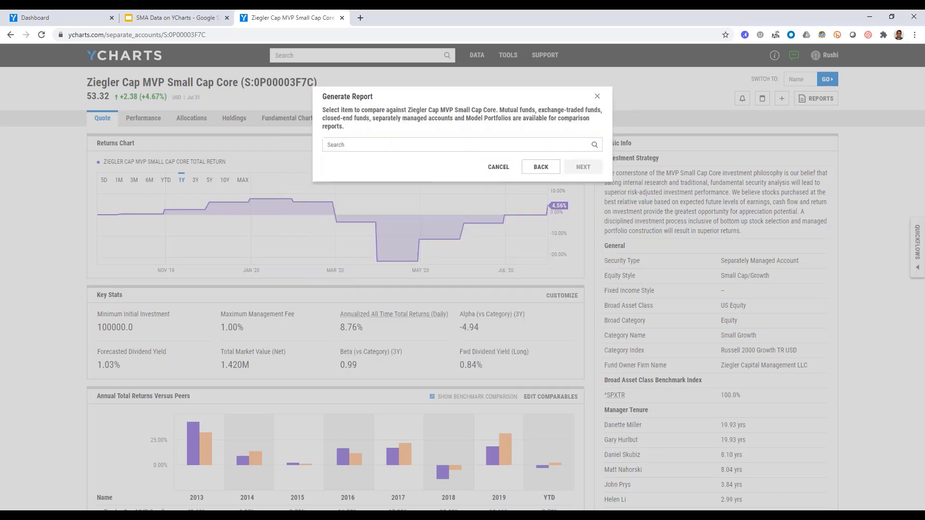
Search for "large cap" and set the Ziegler Cap Large Cap Core separate account as the item to compare against.
{"action": "left_click", "coordinate": [391, 145]}
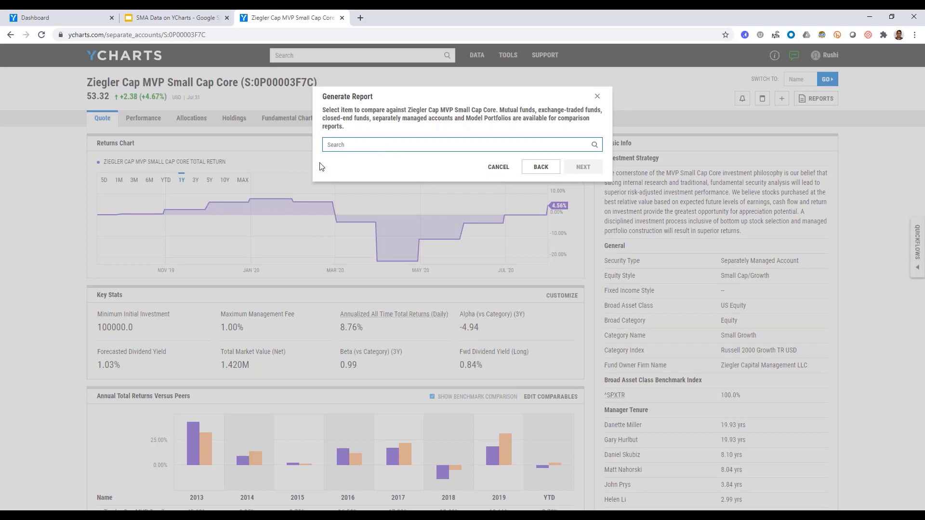
{"action": "type", "text": "large cap"}
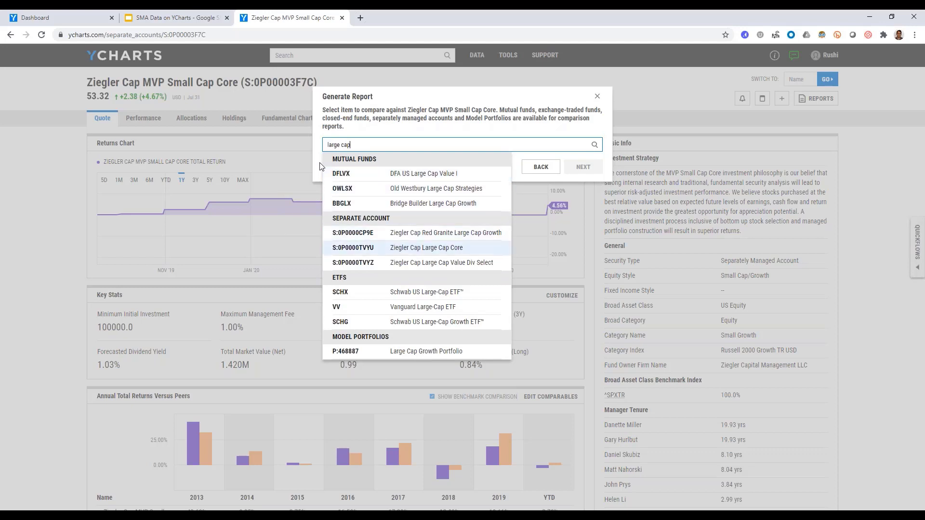
{"action": "left_click", "coordinate": [366, 247]}
{"action": "left_click", "coordinate": [585, 166]}
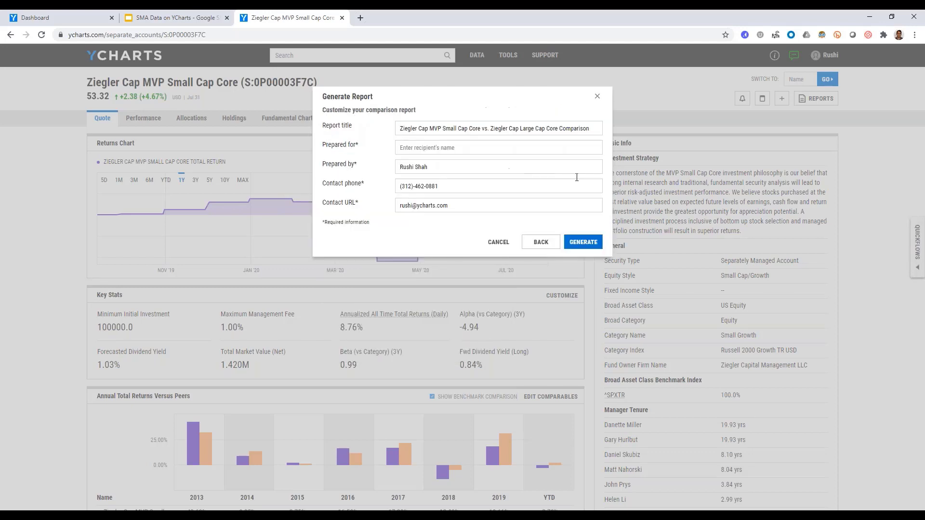
Enter the recipient's name in the report details, generate the comparison report and dismiss the dialog.
{"action": "left_click", "coordinate": [501, 153]}
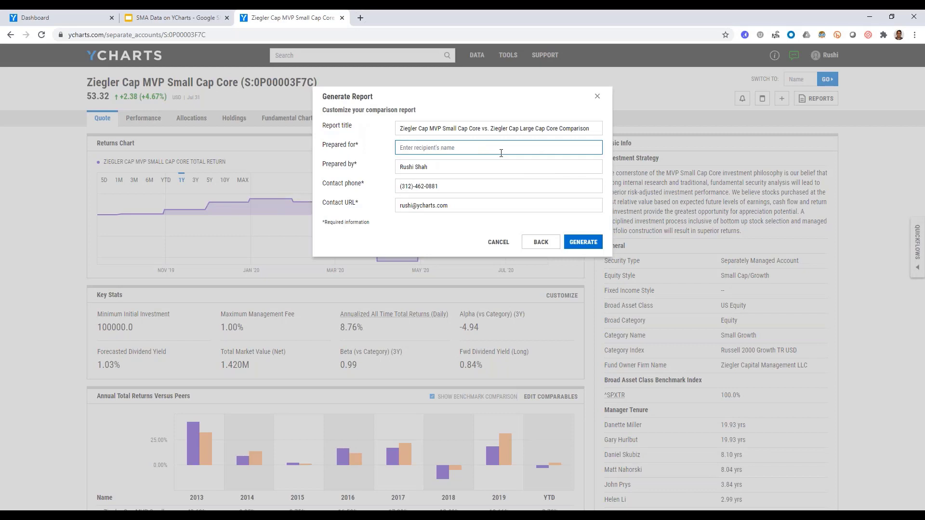
{"action": "type", "text": "John"}
{"action": "left_click", "coordinate": [583, 244]}
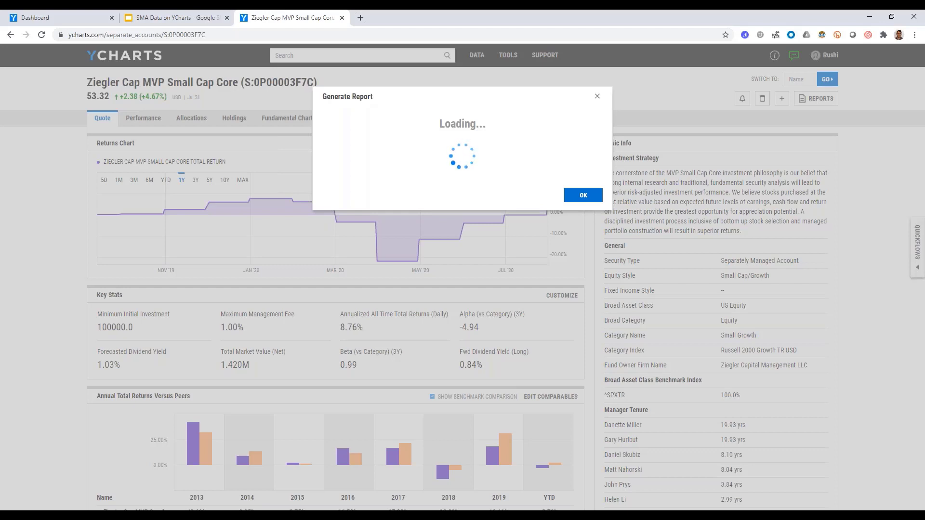
{"action": "left_click", "coordinate": [595, 204]}
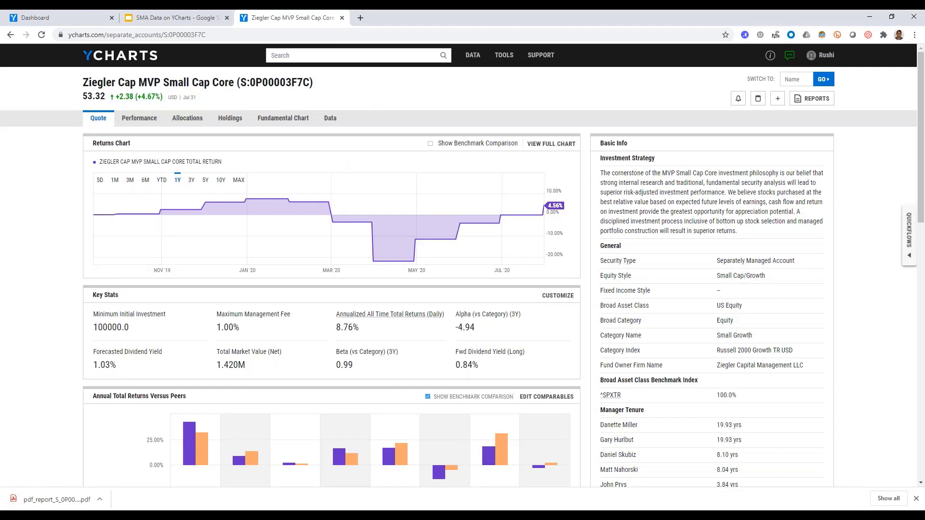
Open the downloaded PDF comparison report and review it from the cover through returns, asset allocation and sector exposures to credit quality.
{"action": "left_click", "coordinate": [56, 501]}
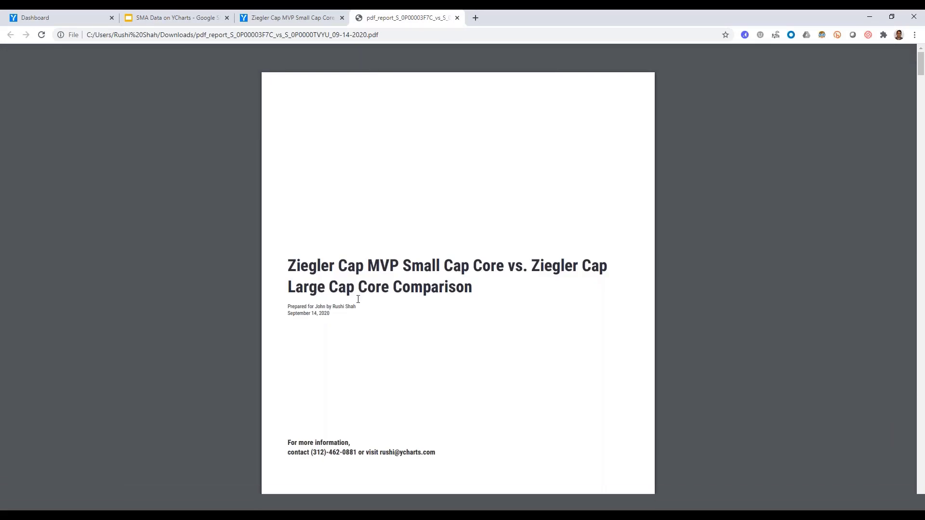
{"action": "scroll", "coordinate": [358, 299], "scroll_direction": "down", "scroll_amount": 2}
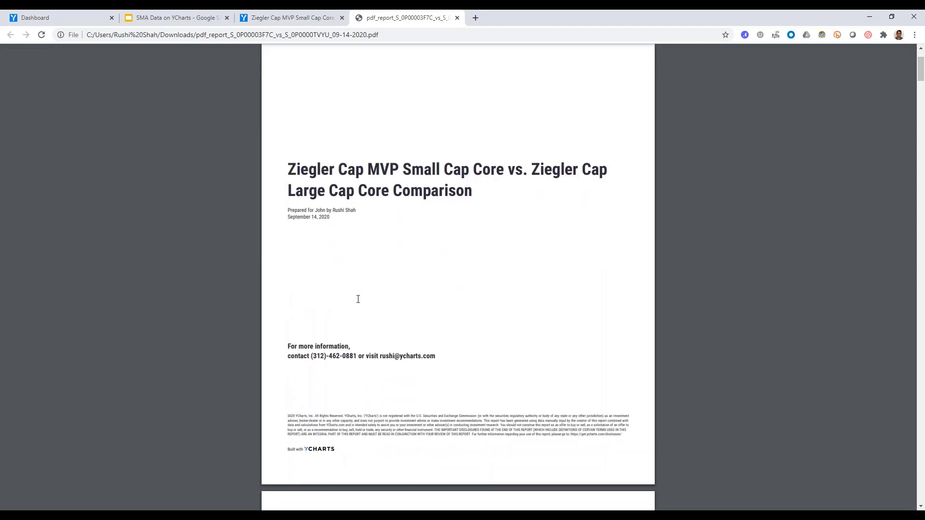
{"action": "scroll", "coordinate": [358, 299], "scroll_direction": "down", "scroll_amount": 7}
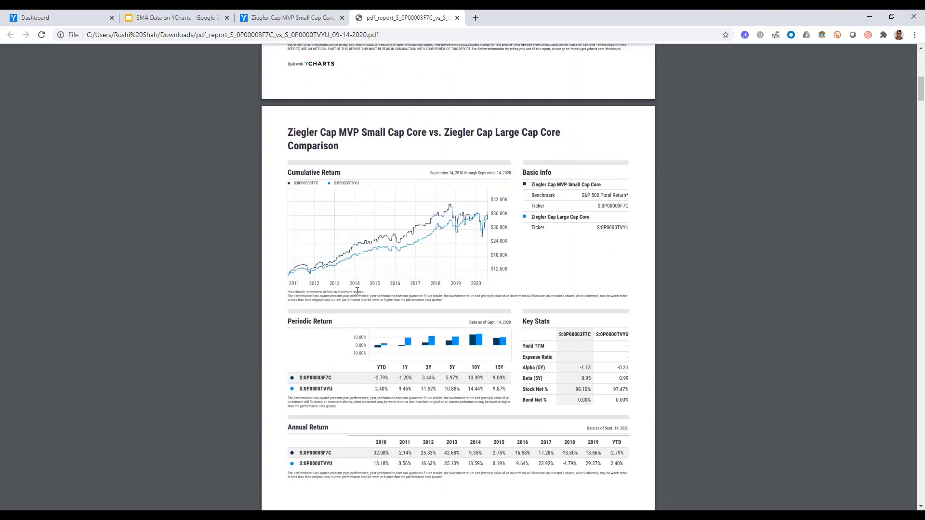
{"action": "scroll", "coordinate": [472, 219], "scroll_direction": "down", "scroll_amount": 3}
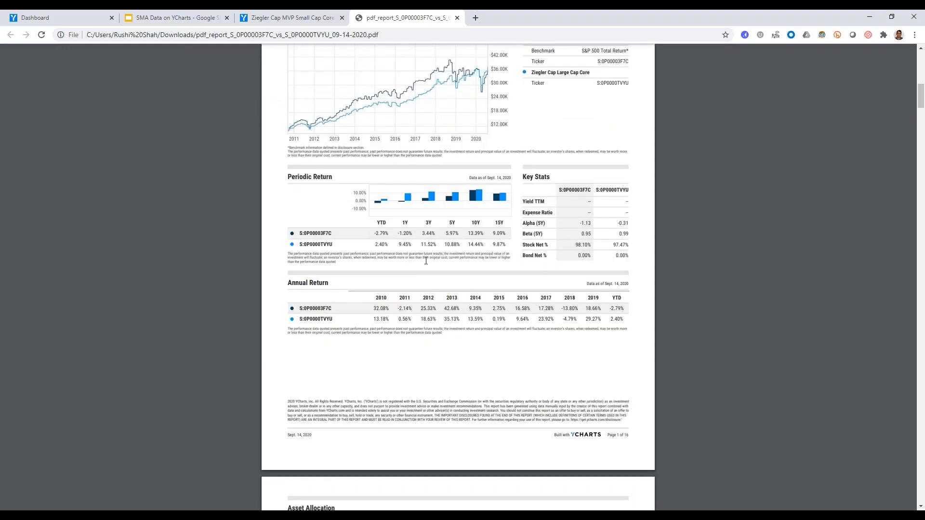
{"action": "scroll", "coordinate": [426, 261], "scroll_direction": "down", "scroll_amount": 8}
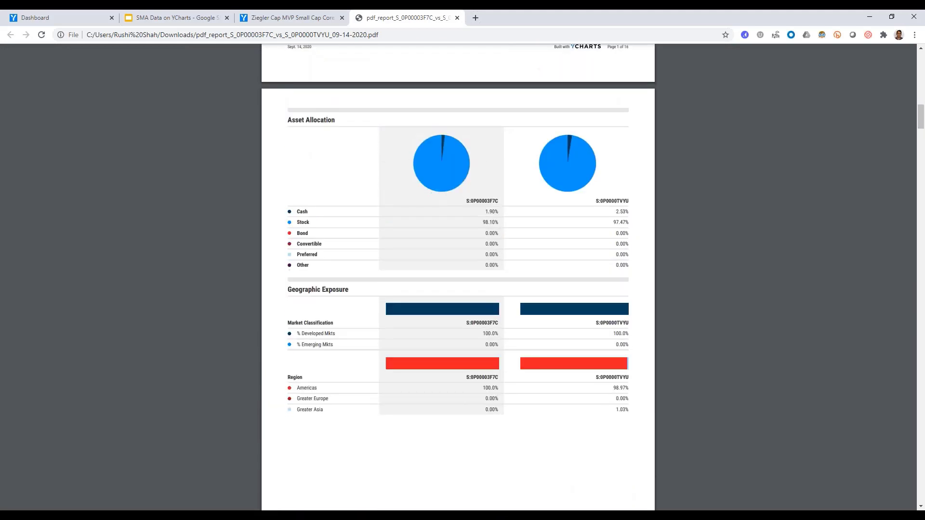
{"action": "scroll", "coordinate": [458, 277], "scroll_direction": "down", "scroll_amount": 4}
{"action": "scroll", "coordinate": [458, 277], "scroll_direction": "down", "scroll_amount": 9}
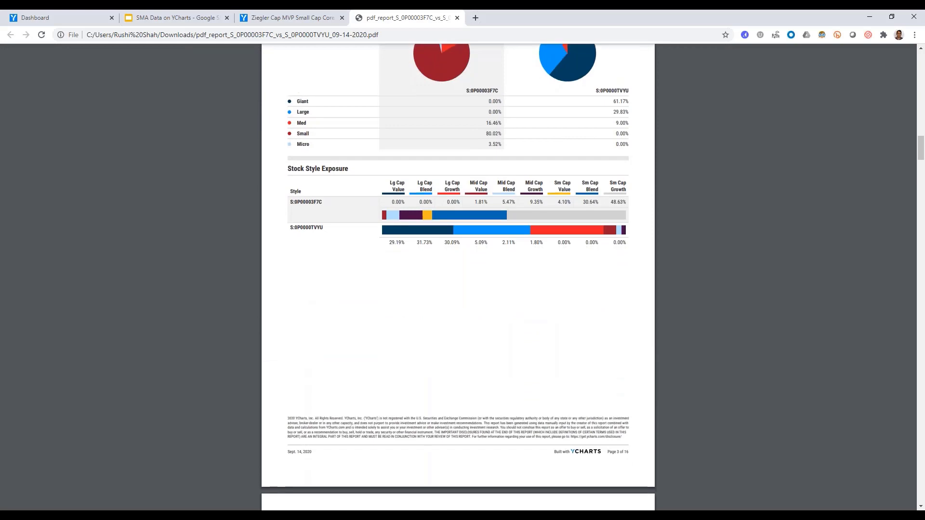
{"action": "scroll", "coordinate": [425, 268], "scroll_direction": "down", "scroll_amount": 3}
{"action": "scroll", "coordinate": [425, 270], "scroll_direction": "down", "scroll_amount": 10}
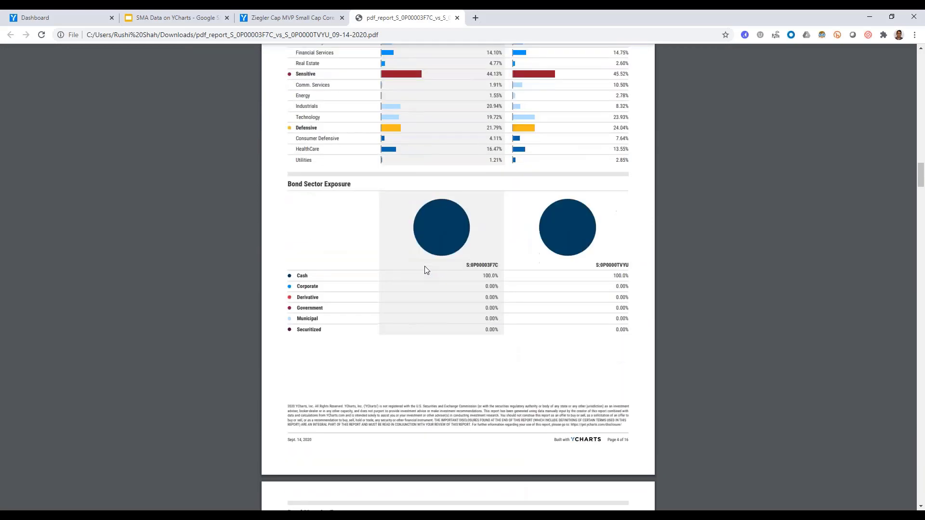
{"action": "scroll", "coordinate": [425, 270], "scroll_direction": "down", "scroll_amount": 12}
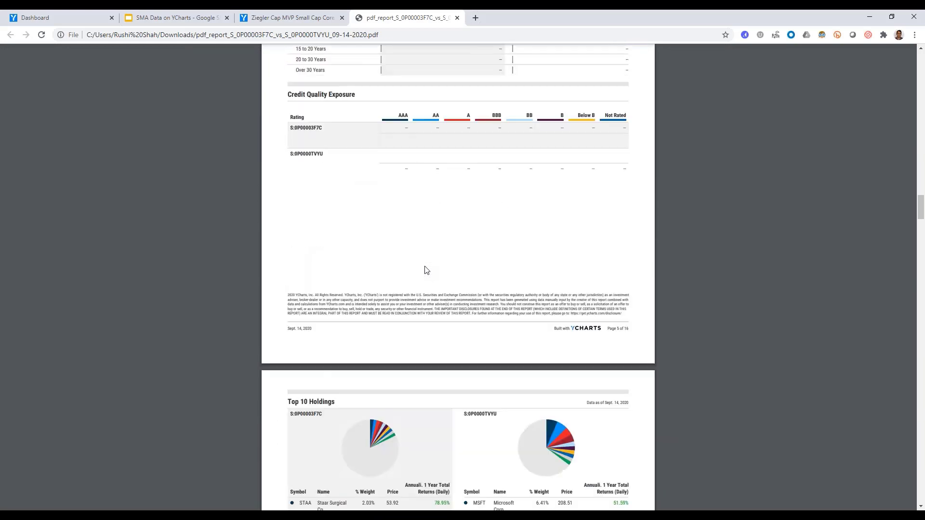
Examine the Top 10 Holdings comparison of the two separate accounts in the PDF report.
{"action": "scroll", "coordinate": [425, 270], "scroll_direction": "down", "scroll_amount": 5}
{"action": "scroll", "coordinate": [425, 270], "scroll_direction": "up", "scroll_amount": 1}
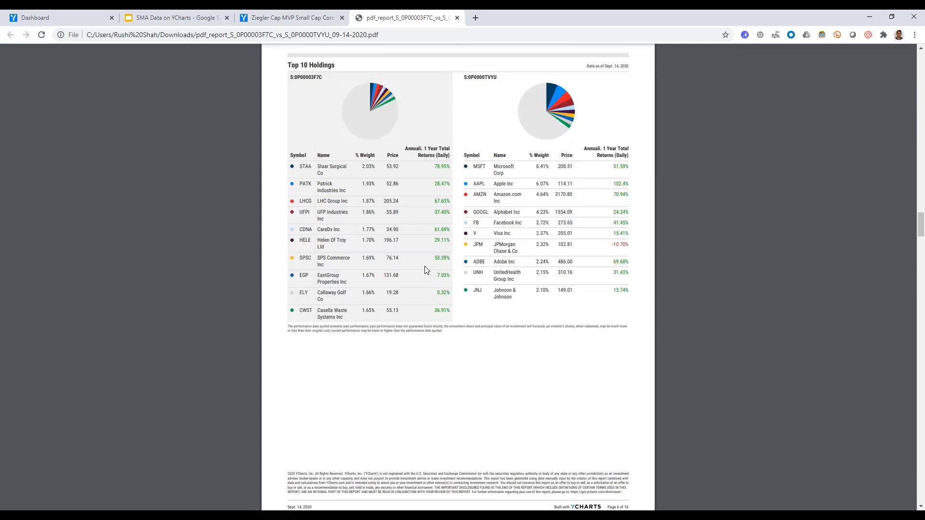
{"action": "scroll", "coordinate": [424, 267], "scroll_direction": "down", "scroll_amount": 3}
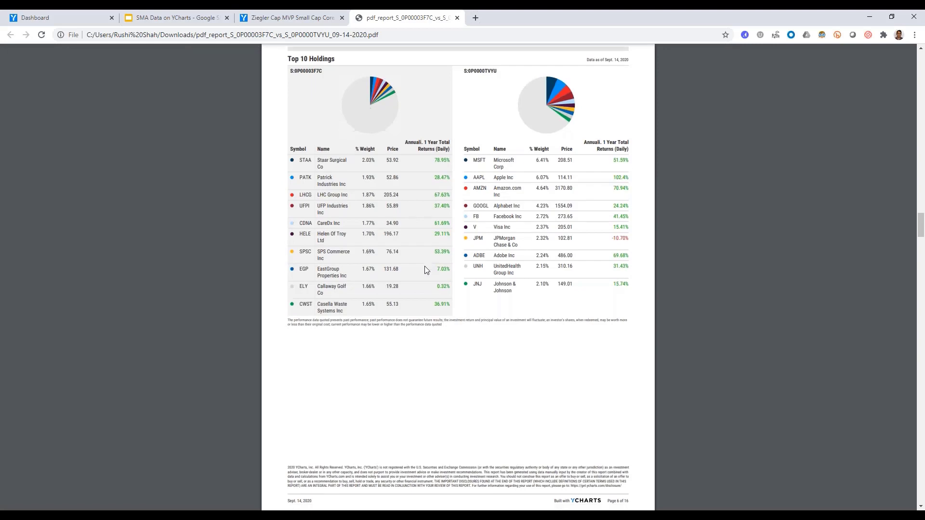
{"action": "scroll", "coordinate": [425, 267], "scroll_direction": "up", "scroll_amount": 4}
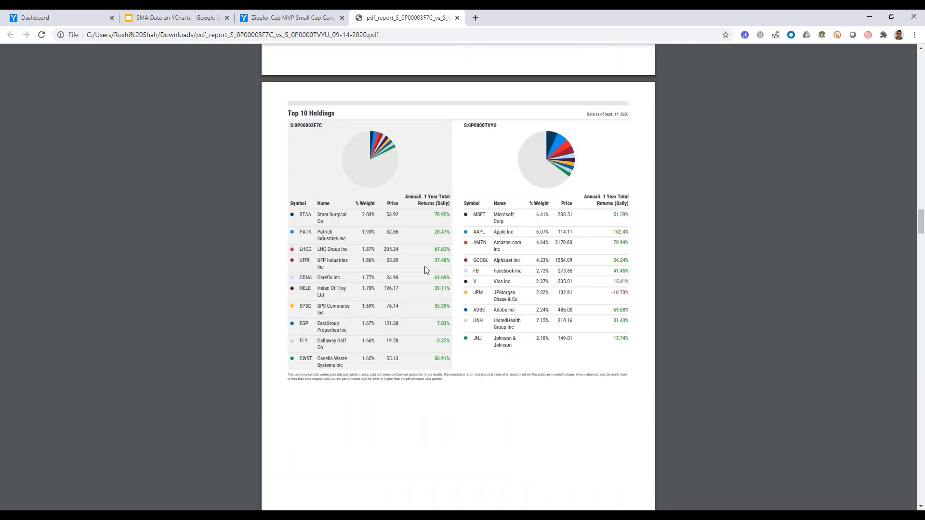
Review the report's risk info, risk/reward, definitions and disclosure pages, and return to the Ziegler Cap MVP Small Cap Core quote page.
{"action": "scroll", "coordinate": [425, 269], "scroll_direction": "down", "scroll_amount": 10}
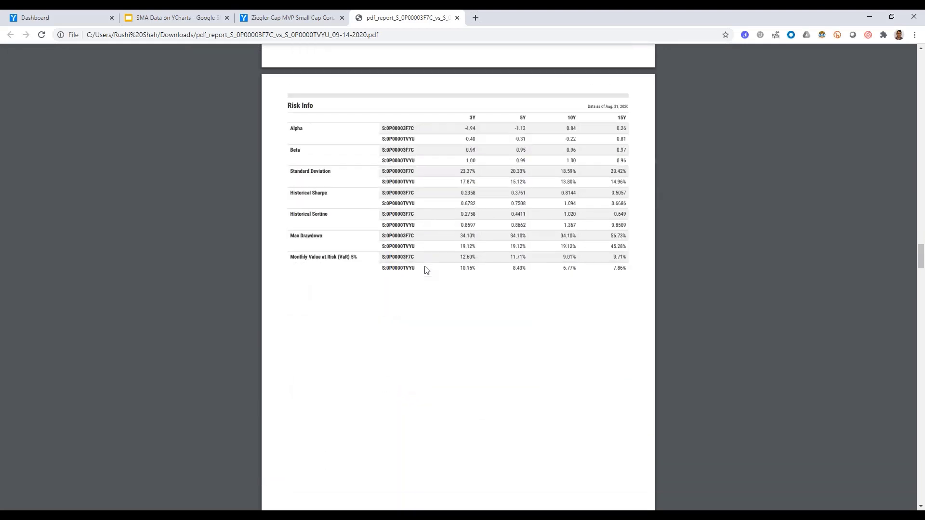
{"action": "scroll", "coordinate": [425, 269], "scroll_direction": "down", "scroll_amount": 20}
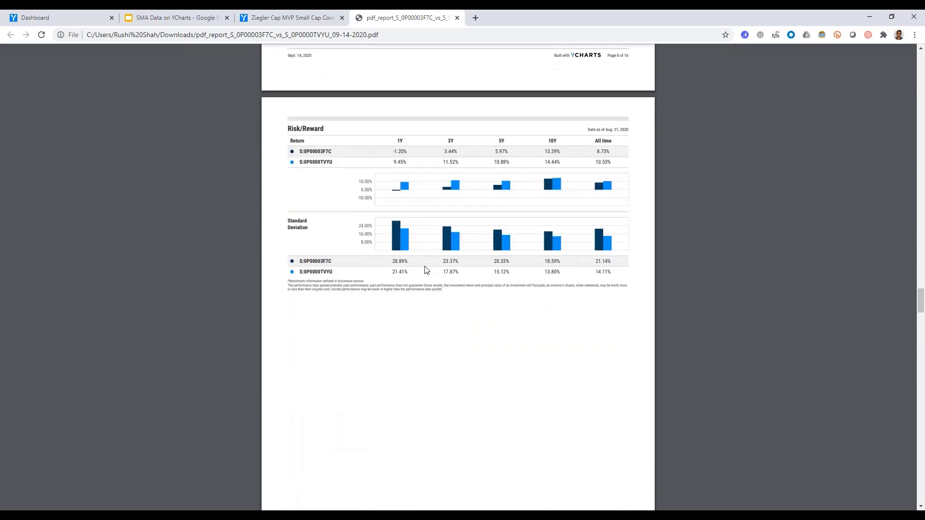
{"action": "scroll", "coordinate": [425, 270], "scroll_direction": "down", "scroll_amount": 10}
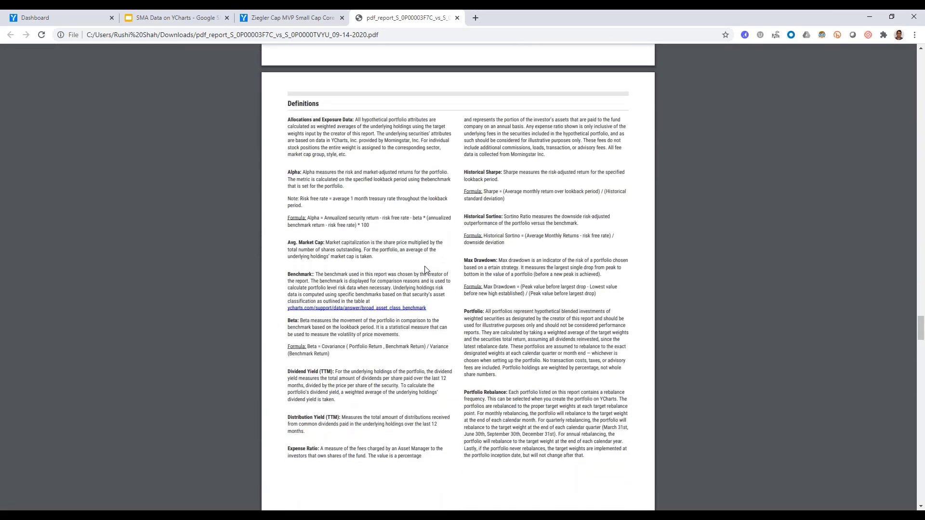
{"action": "scroll", "coordinate": [425, 270], "scroll_direction": "down", "scroll_amount": 10}
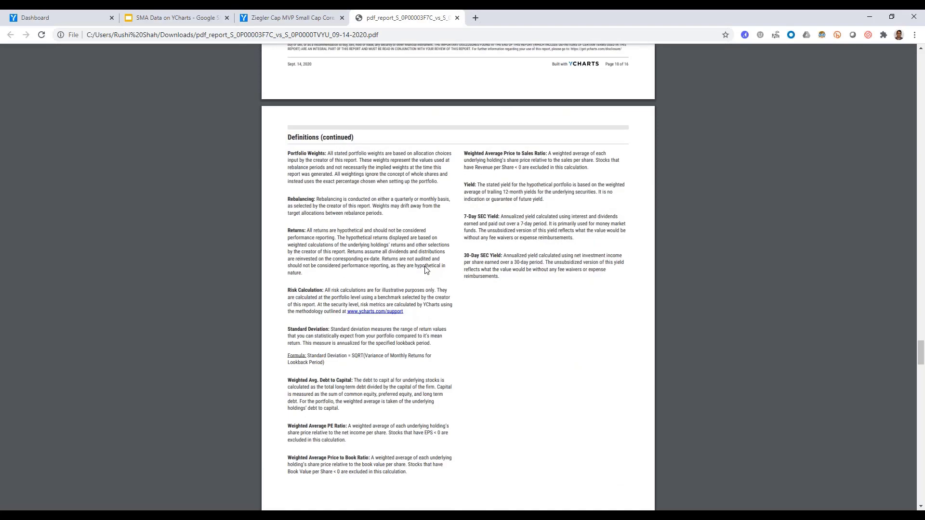
{"action": "scroll", "coordinate": [425, 269], "scroll_direction": "down", "scroll_amount": 8}
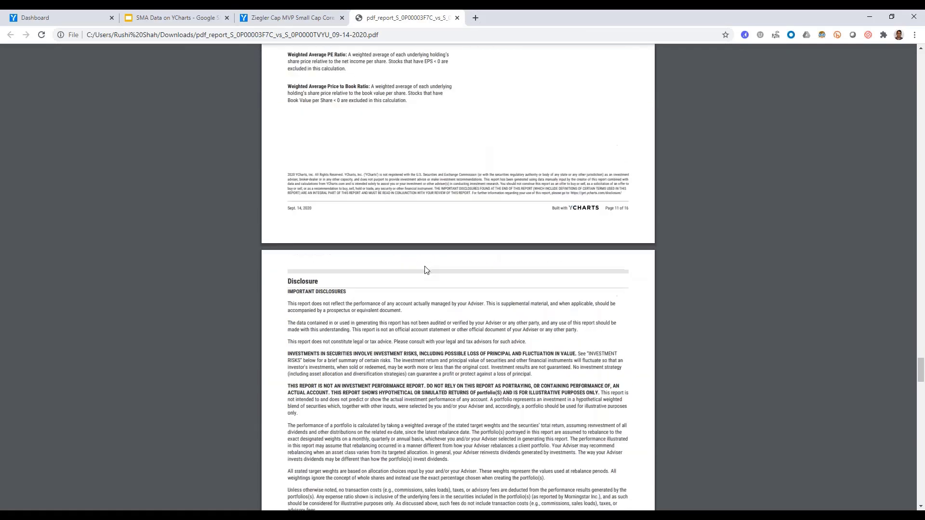
{"action": "scroll", "coordinate": [425, 269], "scroll_direction": "up", "scroll_amount": 18}
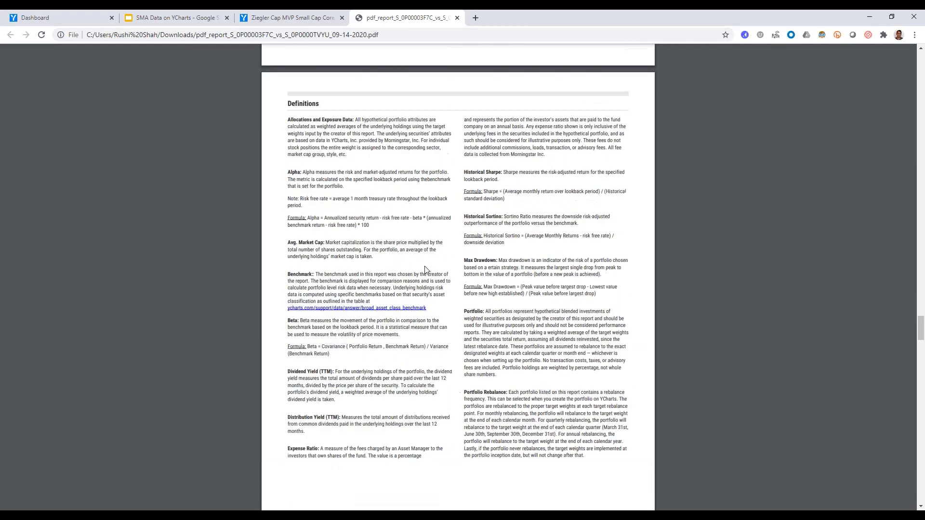
{"action": "scroll", "coordinate": [425, 270], "scroll_direction": "up", "scroll_amount": 12}
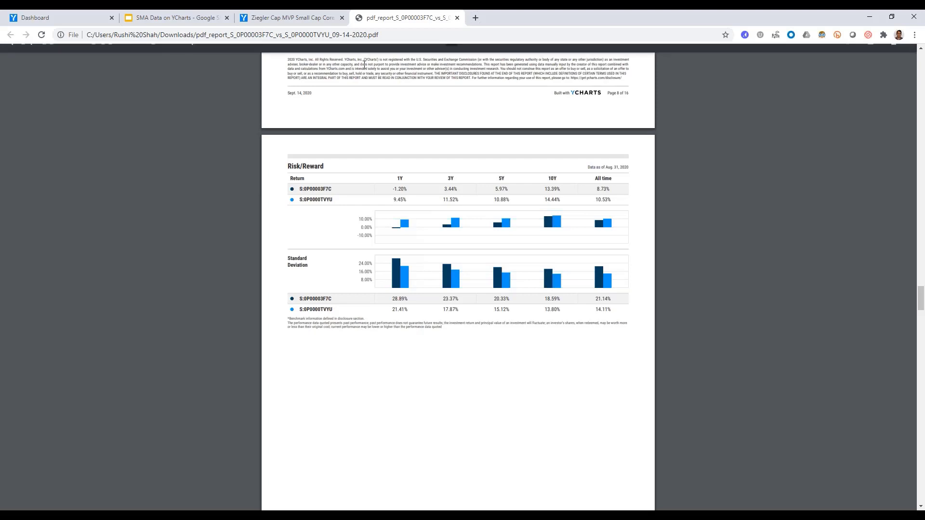
{"action": "left_click", "coordinate": [313, 18]}
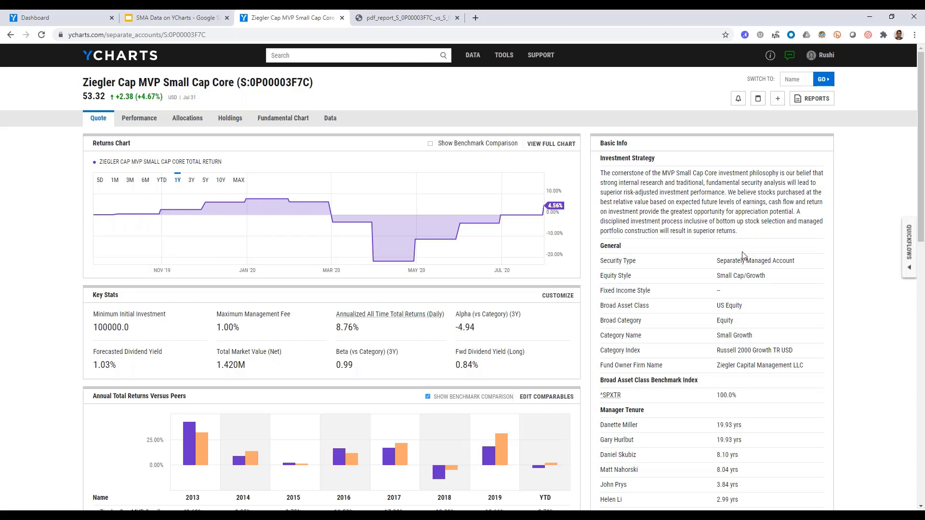
Start a Side by Side Allocation Report for the Ziegler Cap MVP Small Cap Core separate account.
{"action": "left_click", "coordinate": [813, 99]}
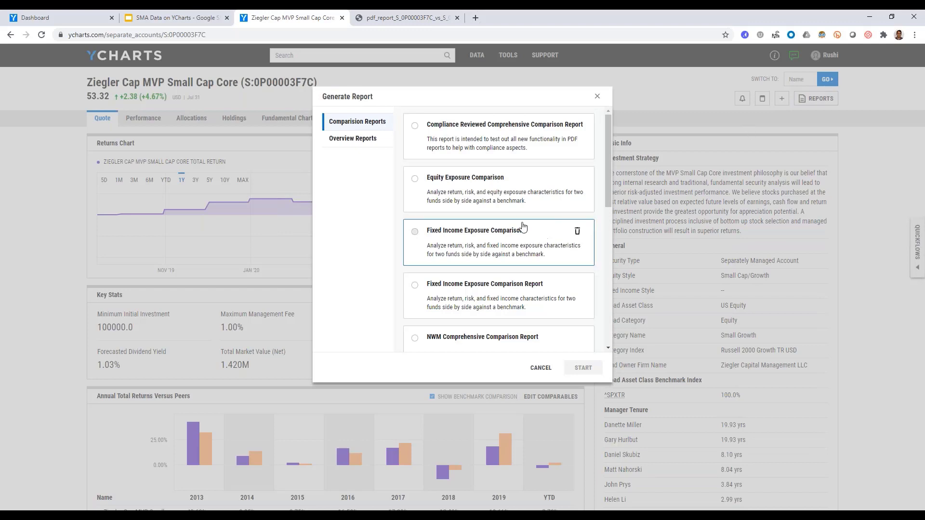
{"action": "scroll", "coordinate": [575, 159], "scroll_direction": "down", "scroll_amount": 3}
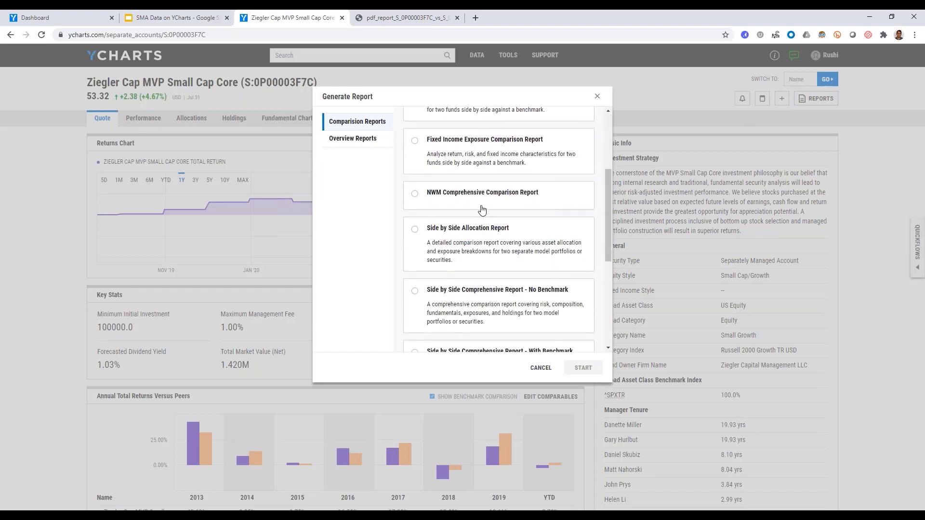
{"action": "left_click", "coordinate": [477, 248]}
{"action": "left_click", "coordinate": [581, 367]}
Select the client's Traditional IRA model portfolio as the comparison item and generate the report with the prefilled details.
{"action": "left_click", "coordinate": [344, 143]}
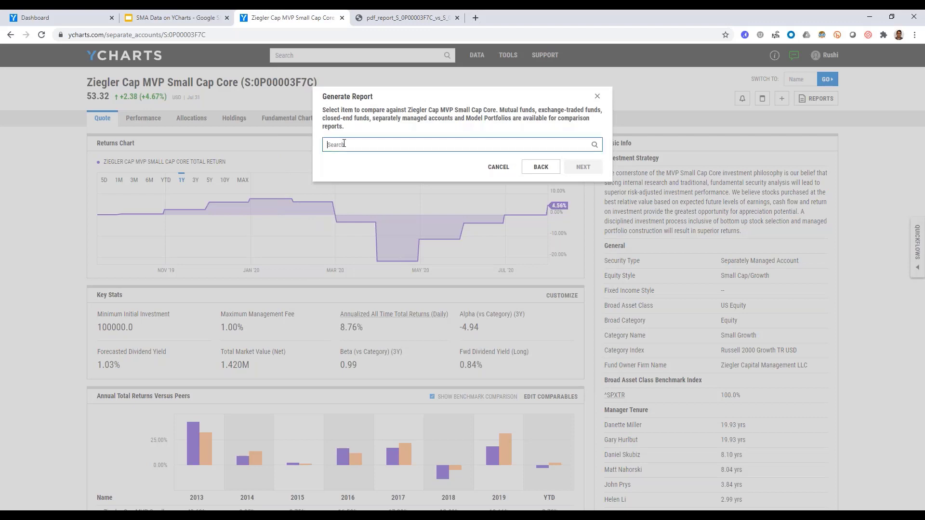
{"action": "type", "text": "hn smith"}
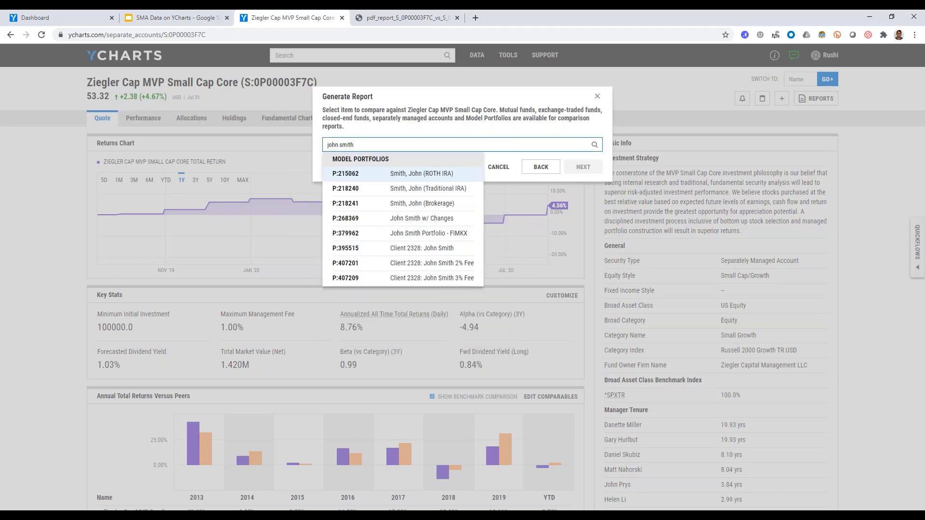
{"action": "key", "text": "Down"}
{"action": "key", "text": "Up"}
{"action": "key", "text": "Down"}
{"action": "key", "text": "Return"}
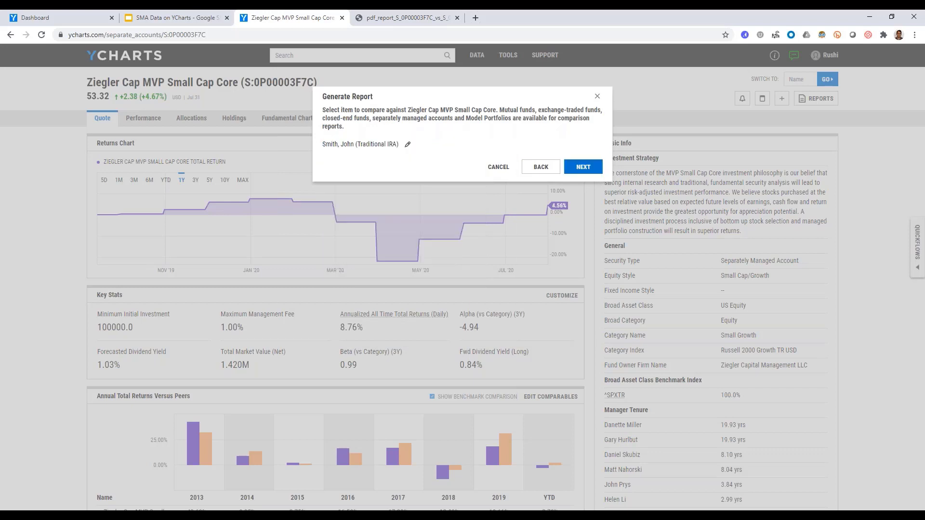
{"action": "left_click", "coordinate": [584, 168]}
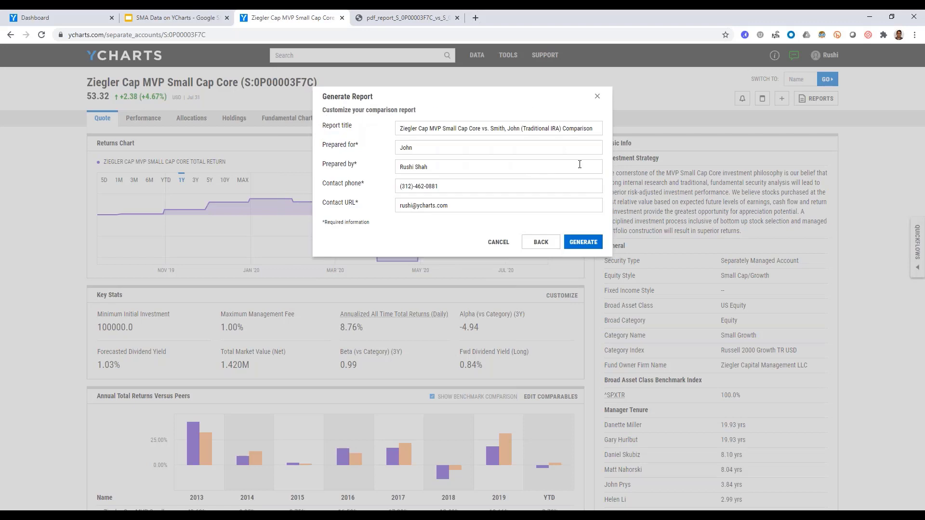
{"action": "left_click", "coordinate": [583, 242]}
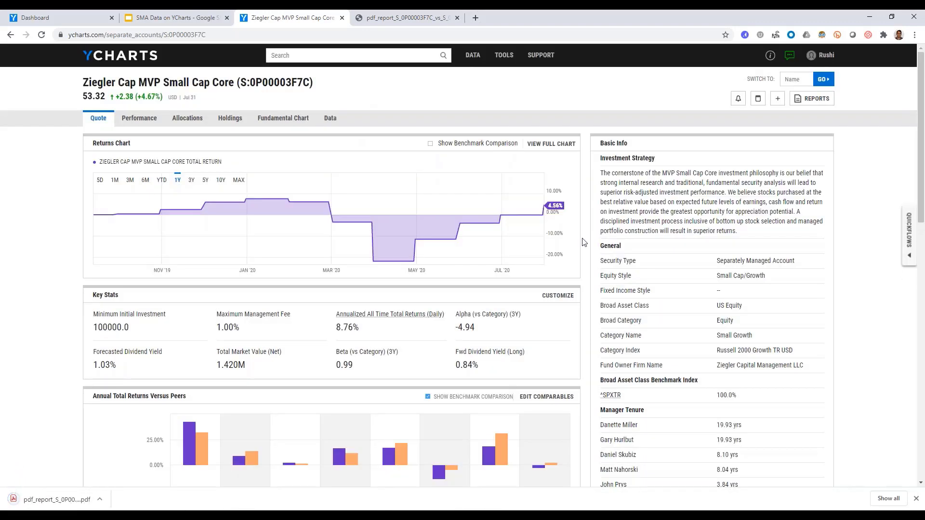
Open the downloaded PDF report and review it from the cover through asset allocation, style and sector exposures to the Top 10 Holdings.
{"action": "left_click", "coordinate": [46, 500]}
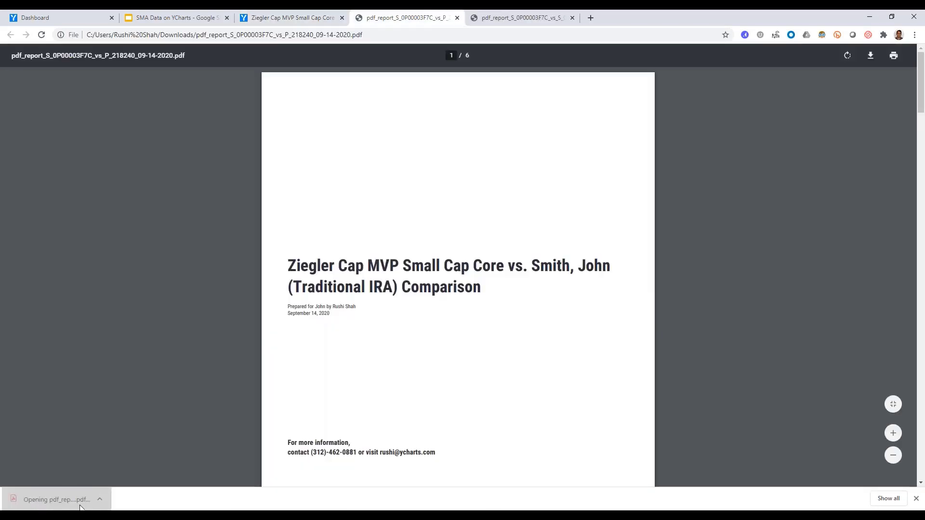
{"action": "scroll", "coordinate": [402, 374], "scroll_direction": "down", "scroll_amount": 15}
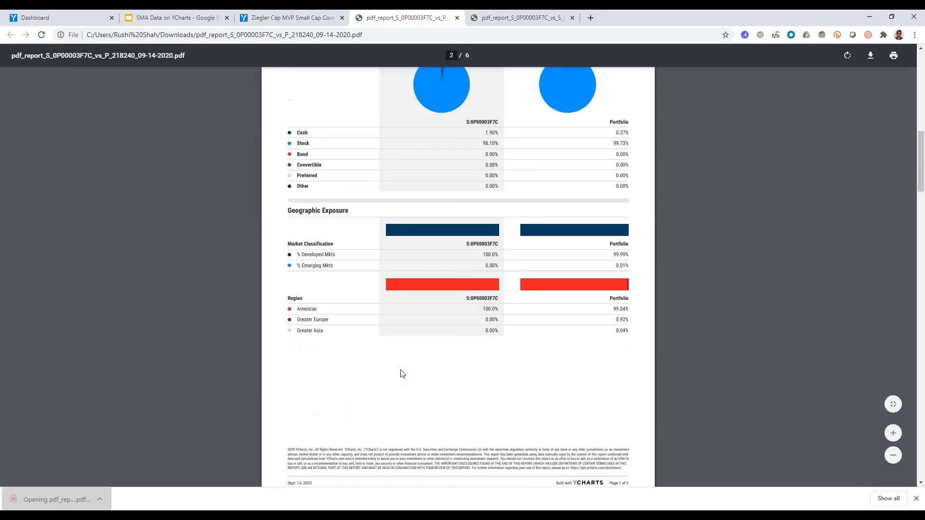
{"action": "scroll", "coordinate": [402, 374], "scroll_direction": "down", "scroll_amount": 12}
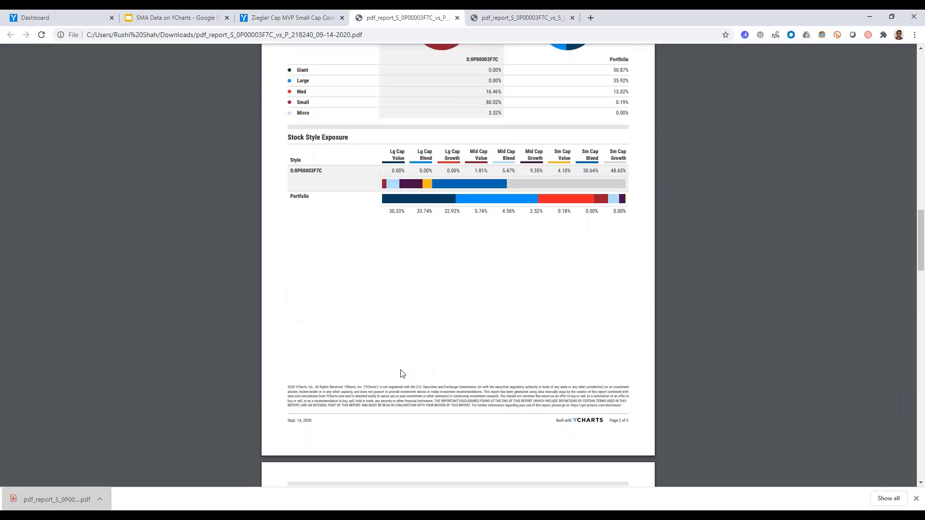
{"action": "scroll", "coordinate": [403, 374], "scroll_direction": "down", "scroll_amount": 14}
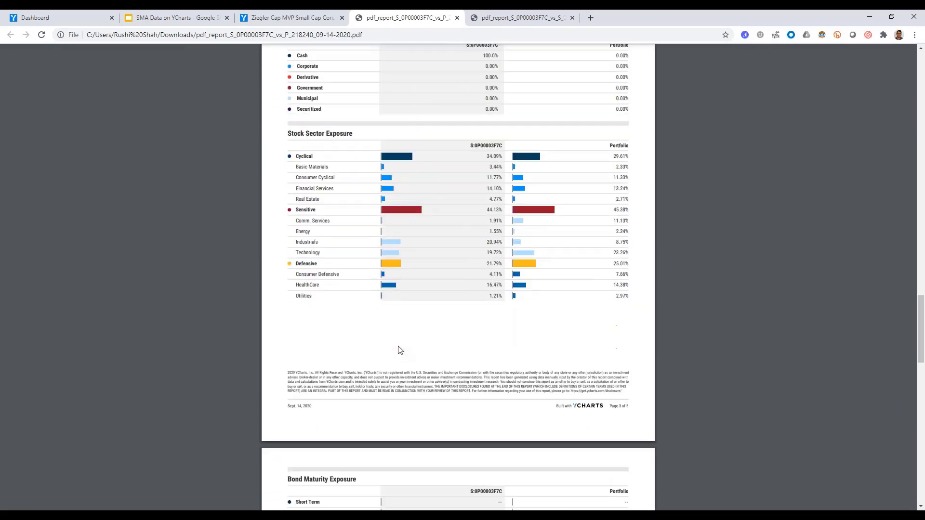
{"action": "scroll", "coordinate": [398, 349], "scroll_direction": "down", "scroll_amount": 12}
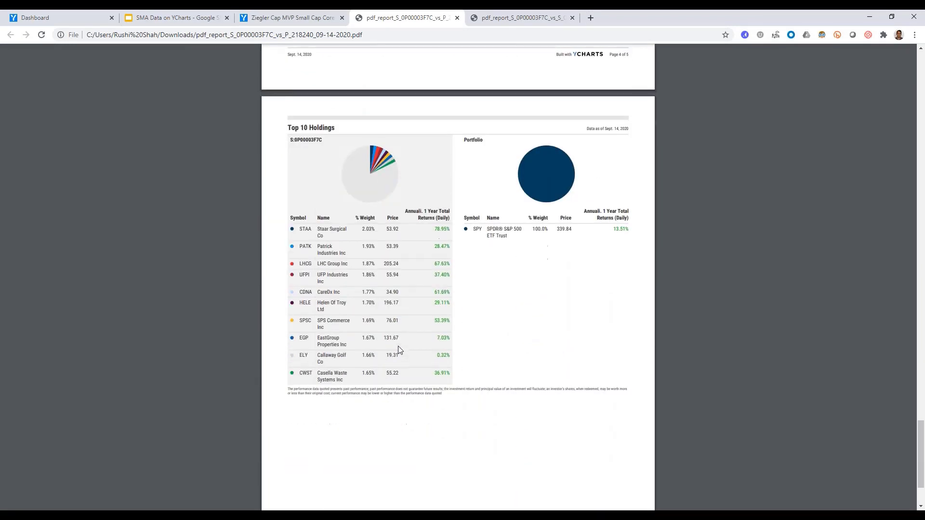
Leave the PDF report, switch to the SMA Data on YCharts presentation in Google Slides and advance to the SMA Data Reviewed slide.
{"action": "left_click", "coordinate": [289, 17]}
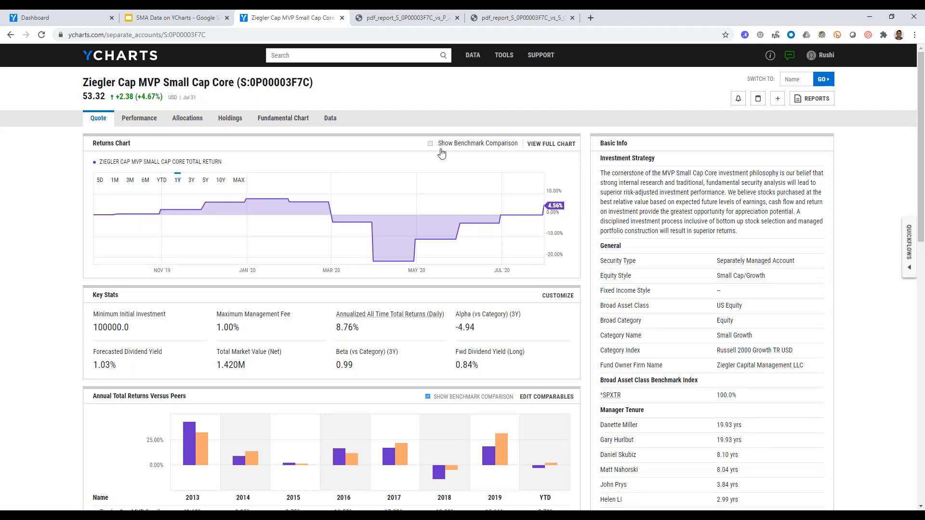
{"action": "left_click", "coordinate": [174, 15]}
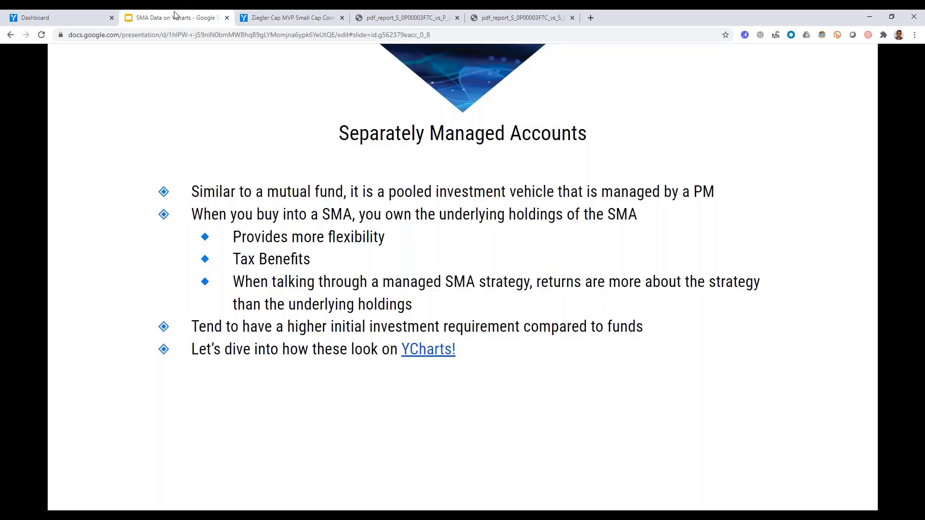
{"action": "left_click", "coordinate": [177, 323]}
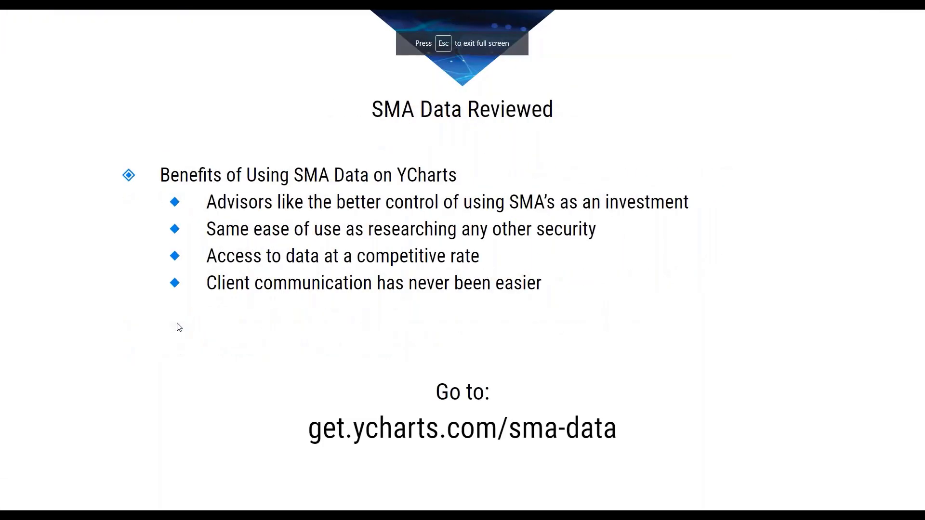